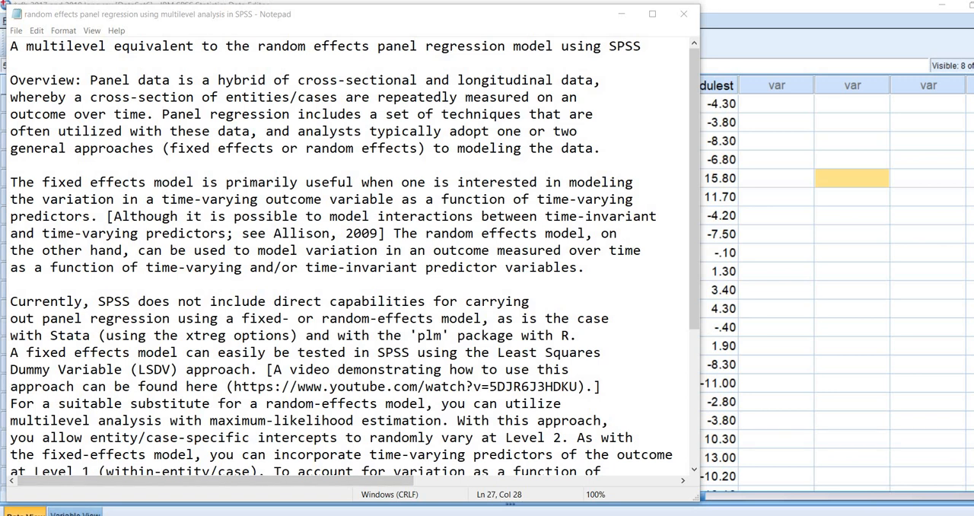
# Step: Read the notes on random effects panel regression using multilevel analysis and highlight the YouTube link to the fixed-effects video
pyautogui.scroll(-3, 346, 258)
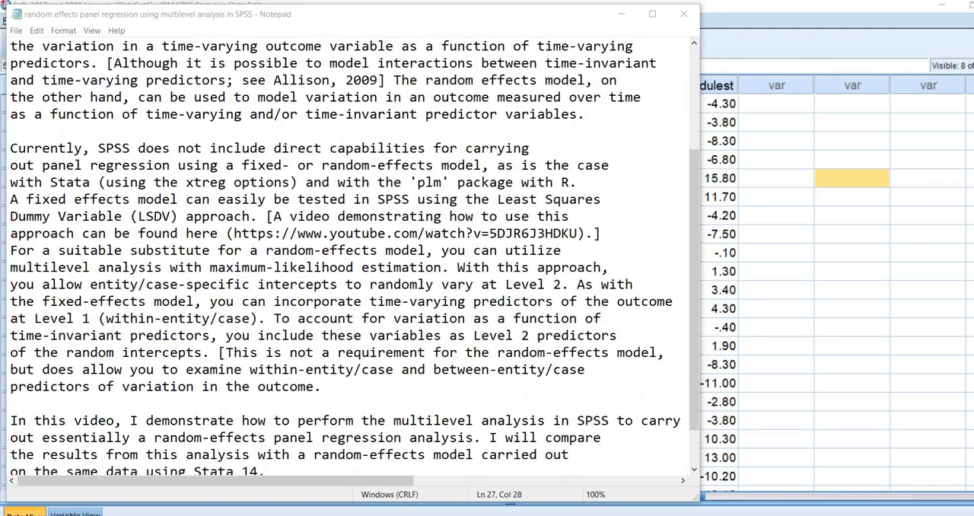
pyautogui.scroll(-1, 346, 259)
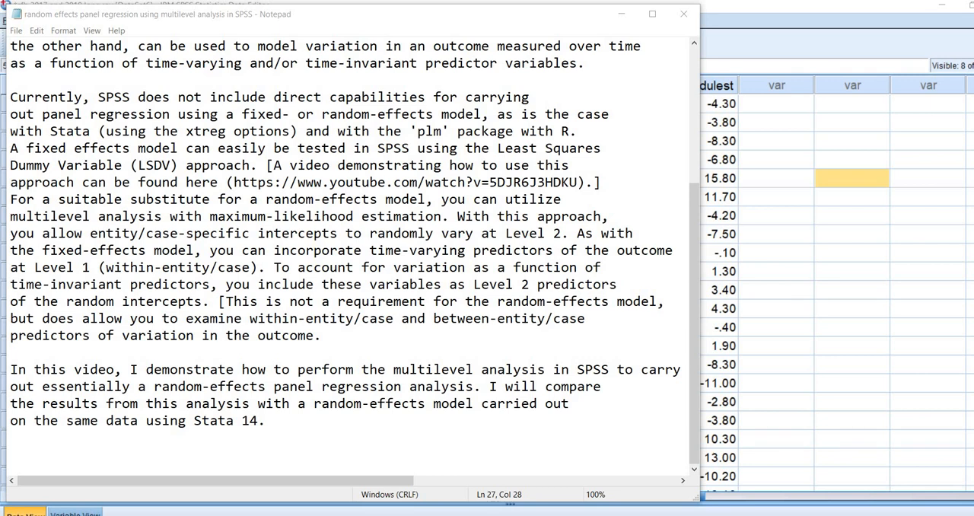
pyautogui.moveTo(233, 182); pyautogui.dragTo(578, 182)
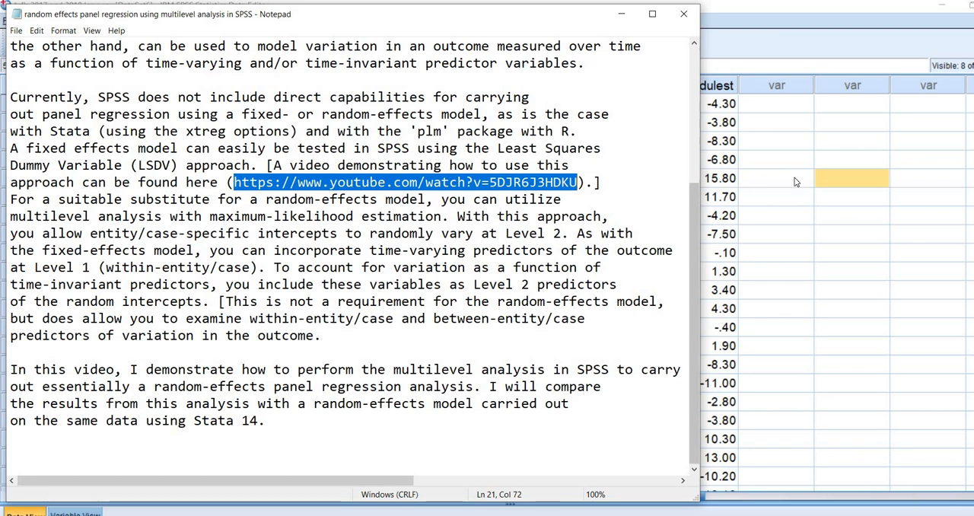
pyautogui.click(758, 145)
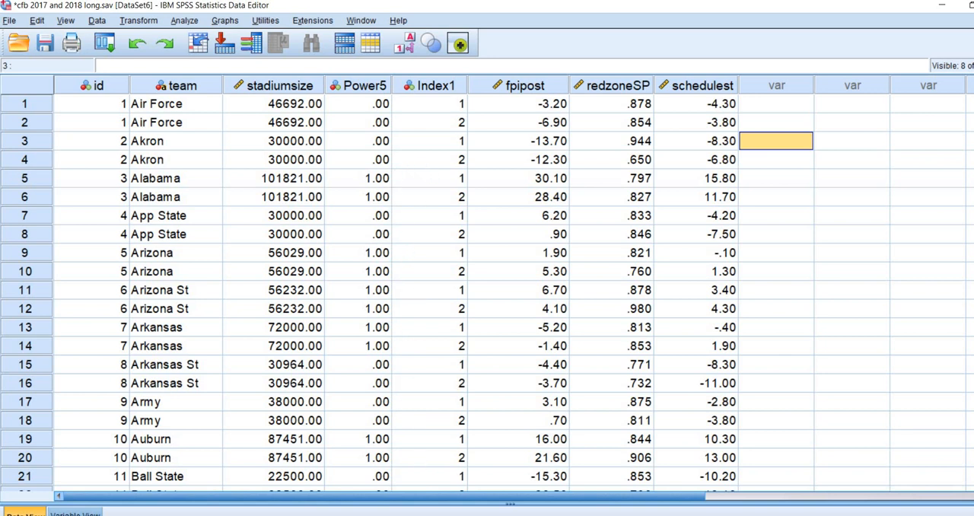
pyautogui.hotkey('alt', 'Tab')
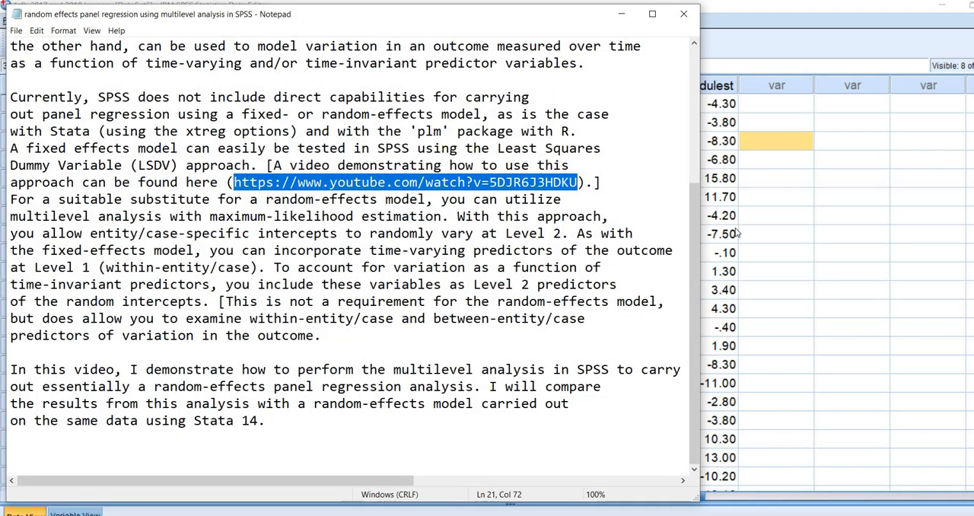
# Step: Switch to the SPSS Data Editor and examine how teams repeat in the team column, from Air Force to App State
pyautogui.hotkey('alt', 'Tab')
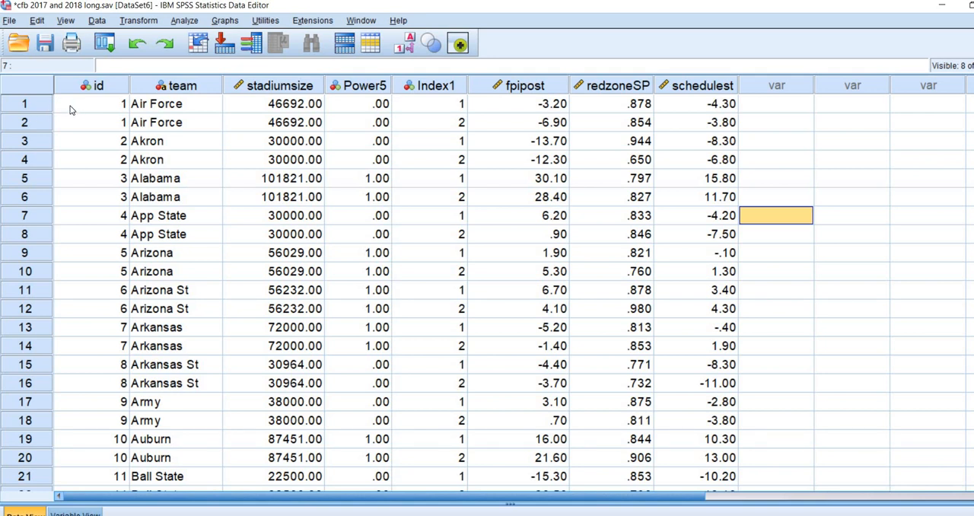
pyautogui.click(149, 106)
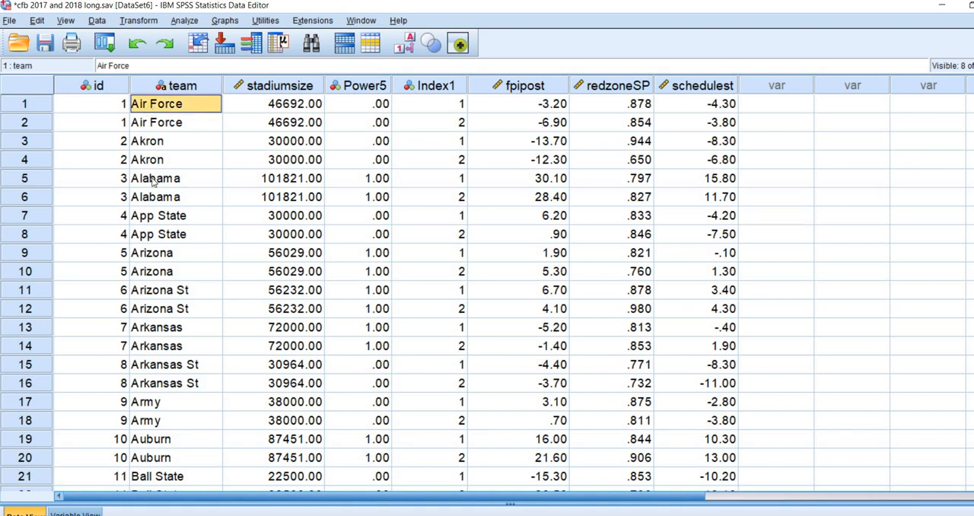
pyautogui.click(151, 144)
pyautogui.click(155, 181)
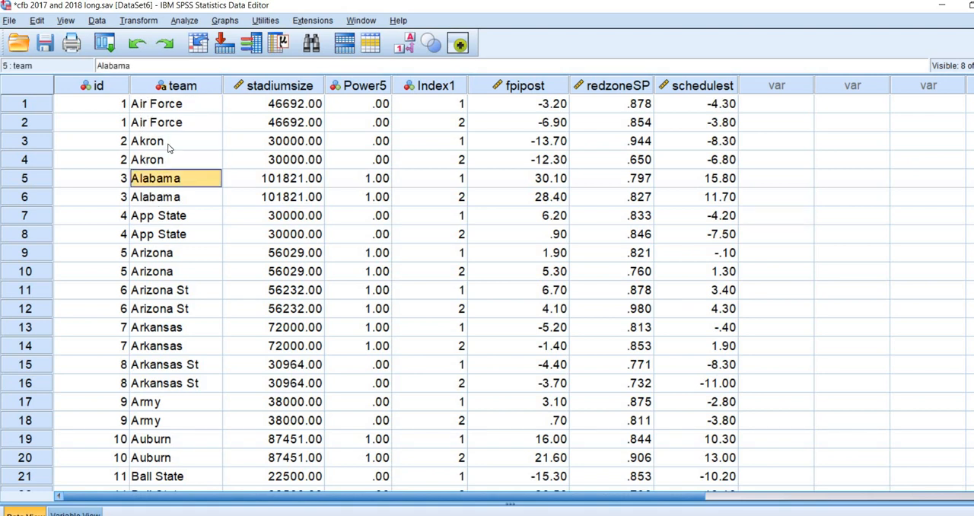
pyautogui.press('Down')
pyautogui.press('Down')
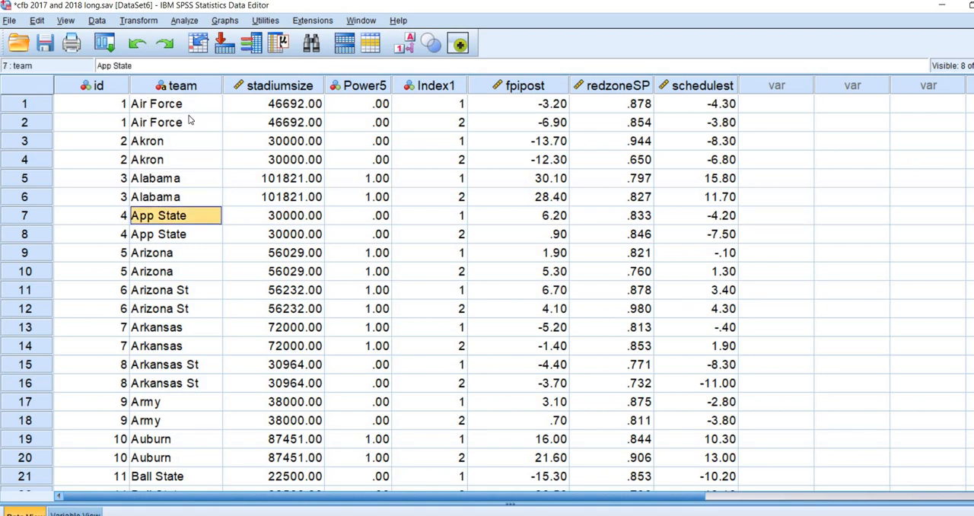
pyautogui.click(145, 109)
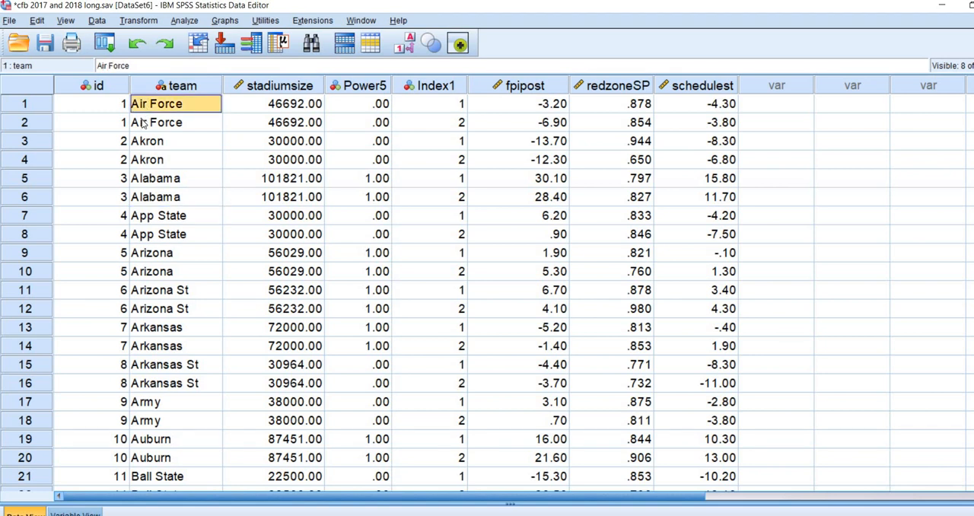
pyautogui.press('Down')
# Step: Examine the paired records of Air Force and Akron row by row, including Akron's first fpipost value
pyautogui.click(45, 104)
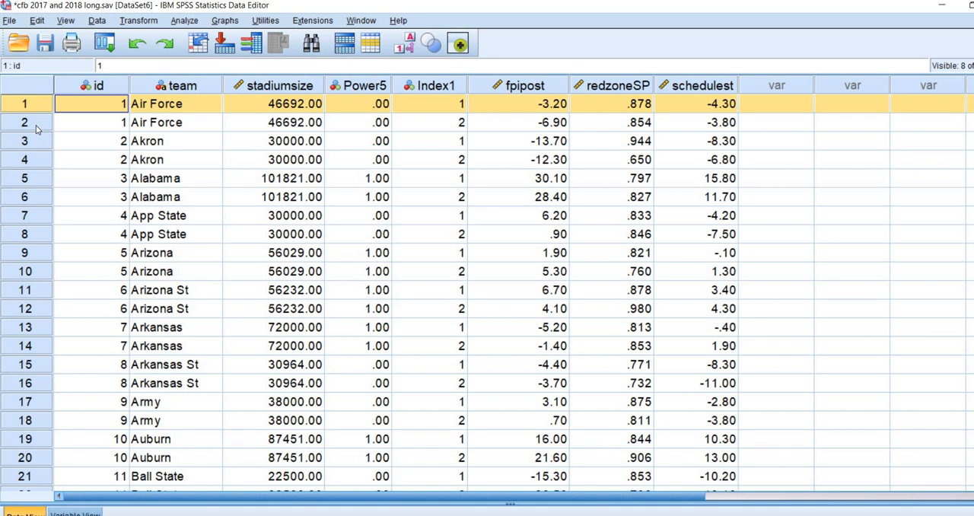
pyautogui.press('Down')
pyautogui.press('Down')
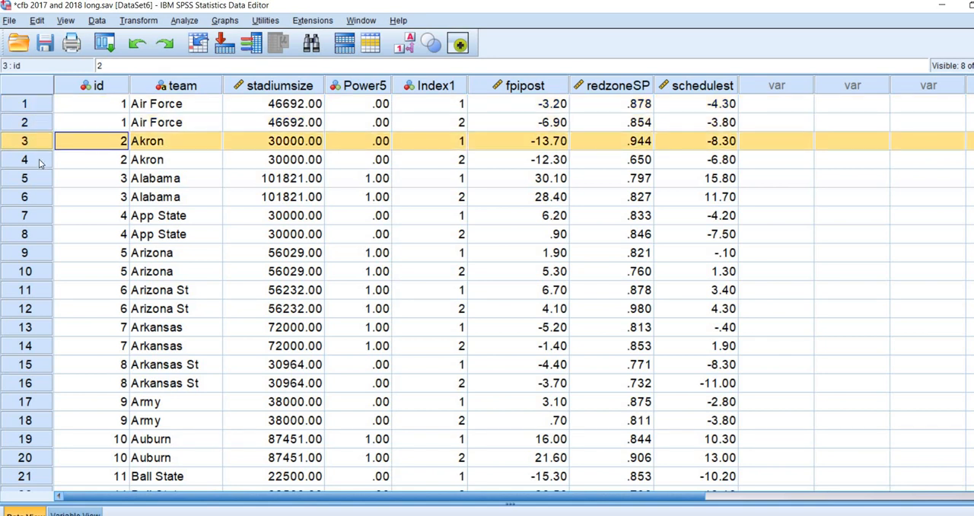
pyautogui.press('Down')
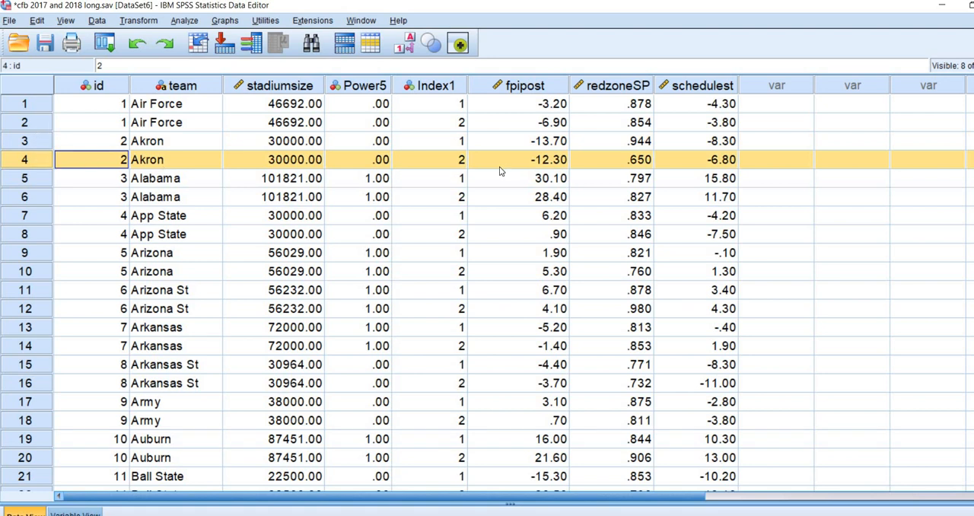
pyautogui.click(533, 145)
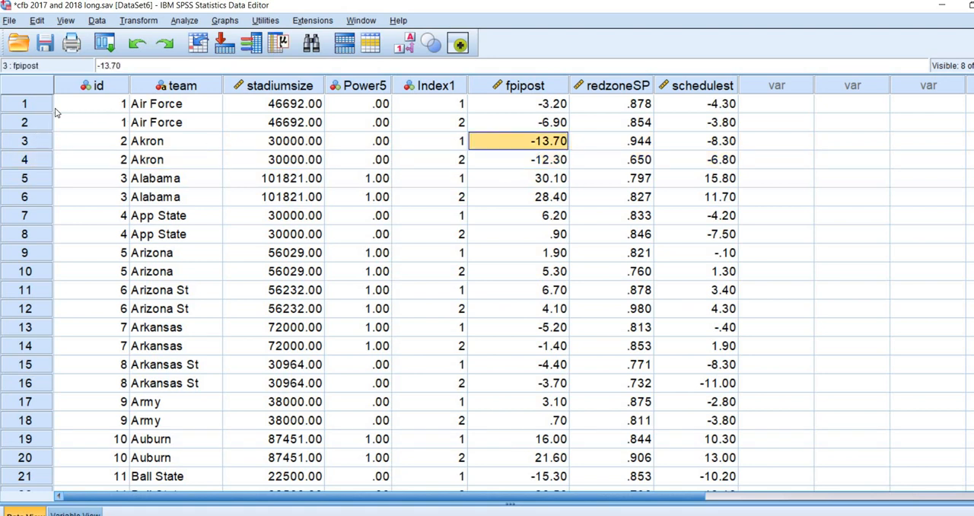
pyautogui.hotkey('ctrl', 'Home')
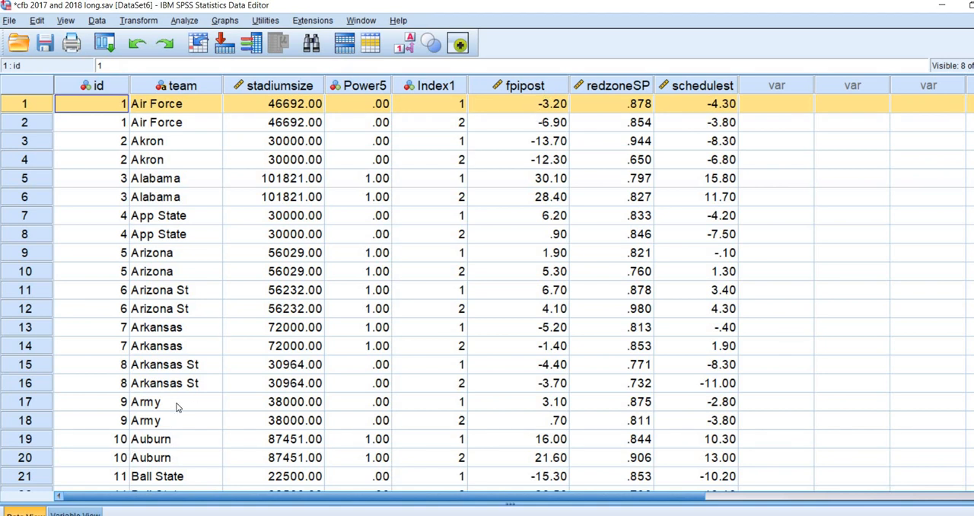
# Step: Examine the fpipost outcome column, comparing the two yearly values for Air Force, Akron and Alabama
pyautogui.click(528, 88)
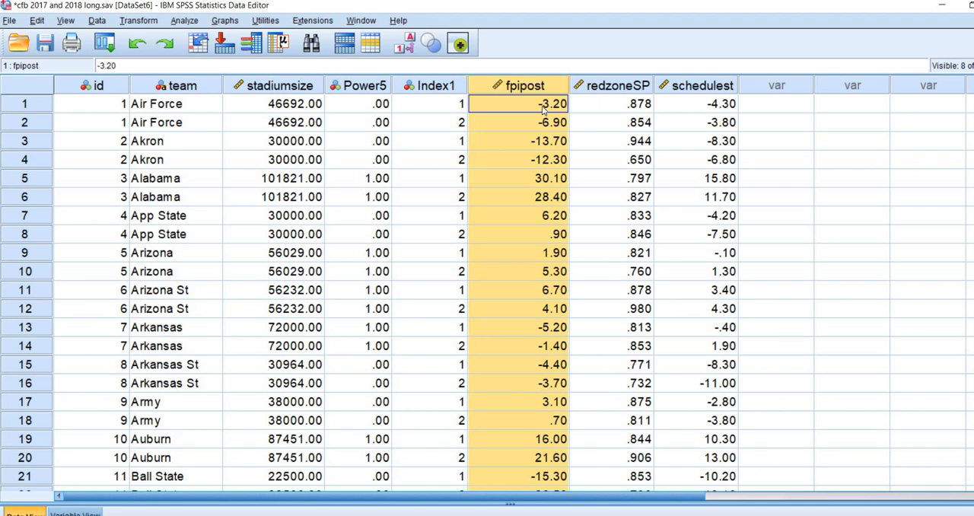
pyautogui.moveTo(544, 108); pyautogui.dragTo(549, 123)
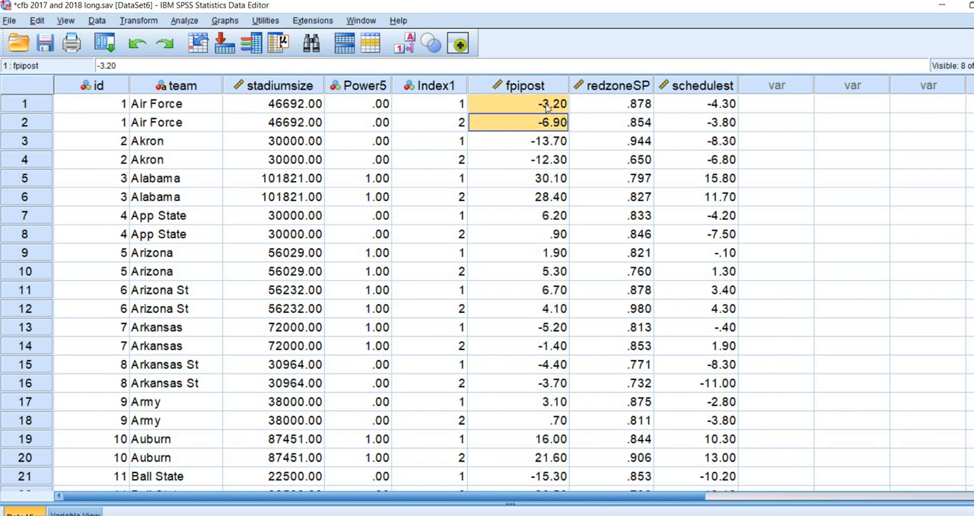
pyautogui.hotkey('shift', 'Up')
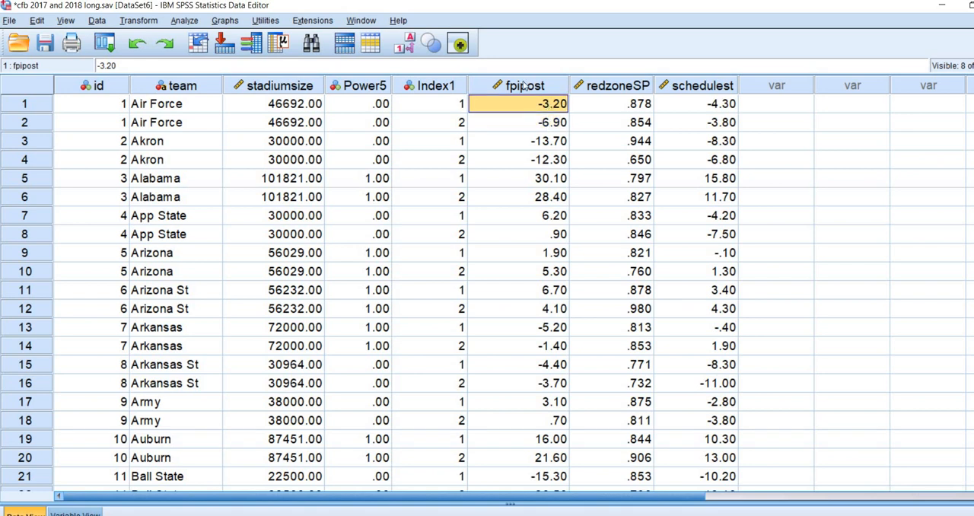
pyautogui.press('Down')
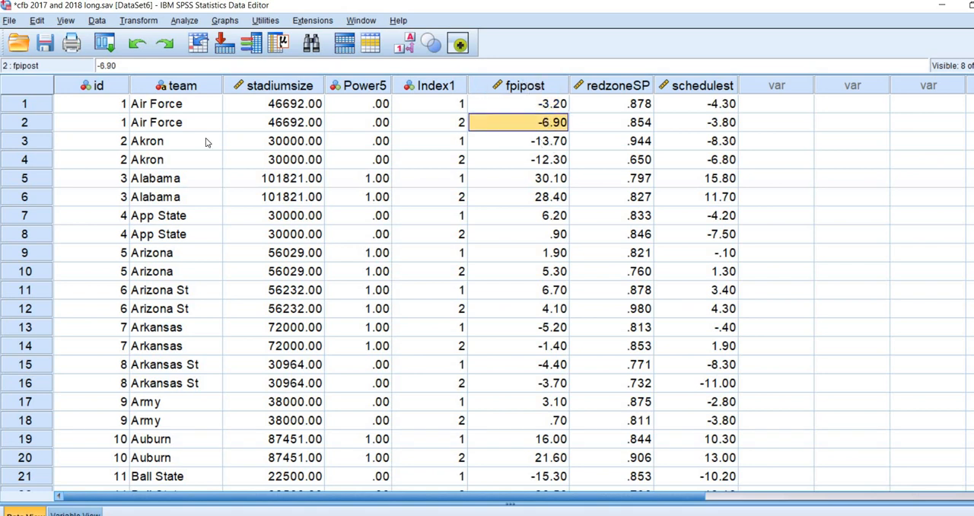
pyautogui.press('Down')
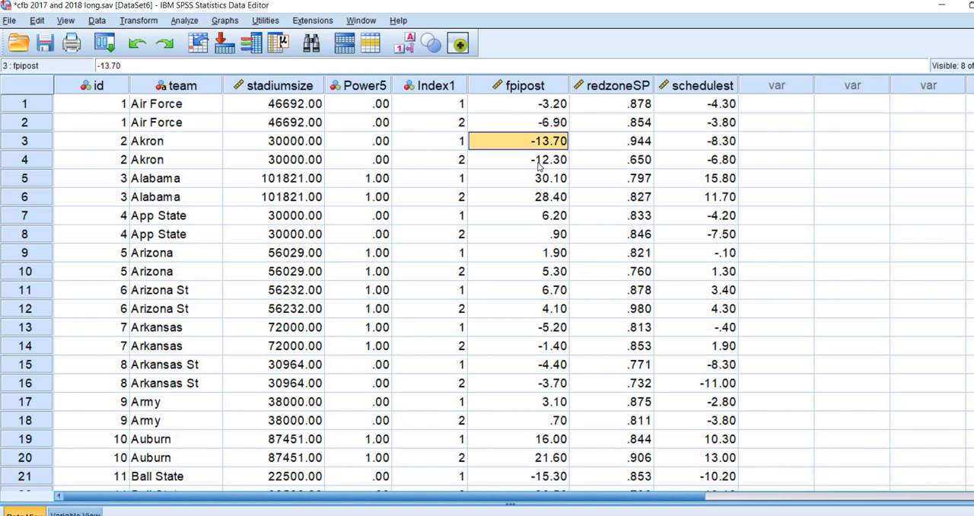
pyautogui.press('Down')
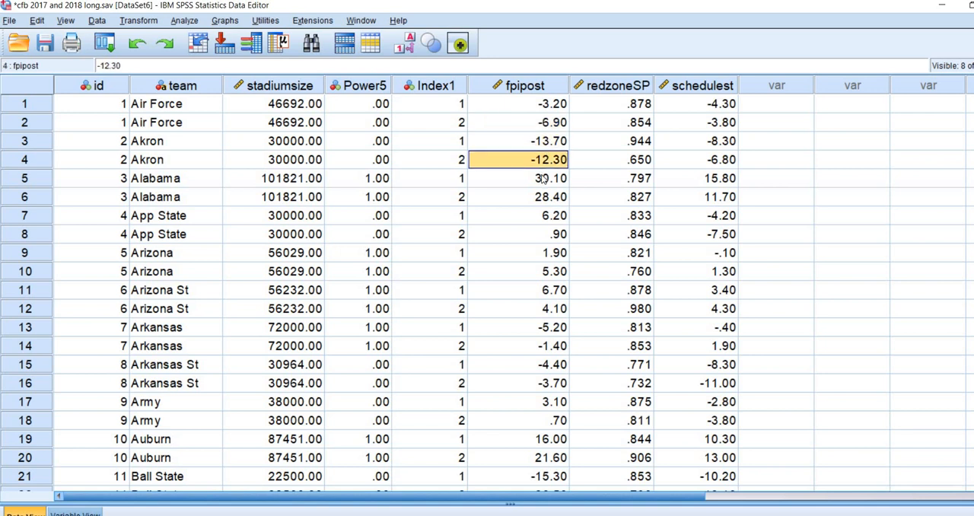
pyautogui.press('Down')
pyautogui.press('Down')
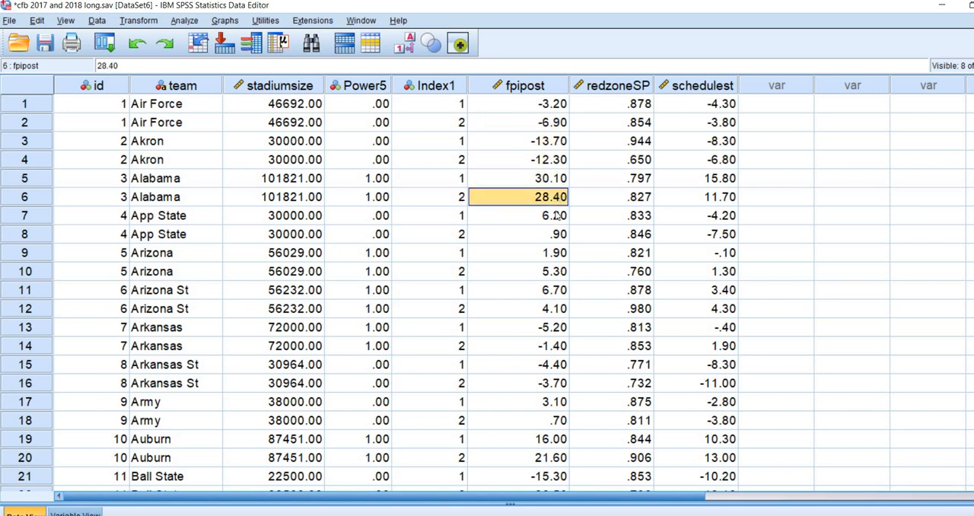
pyautogui.click(559, 86)
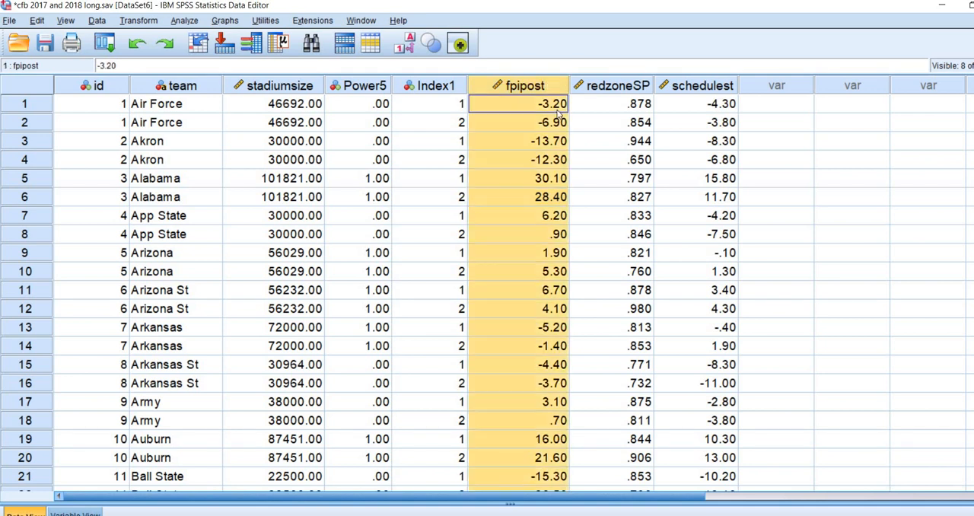
# Step: Examine the redzoneSP predictor column, comparing Air Force's values at the two time points
pyautogui.click(612, 86)
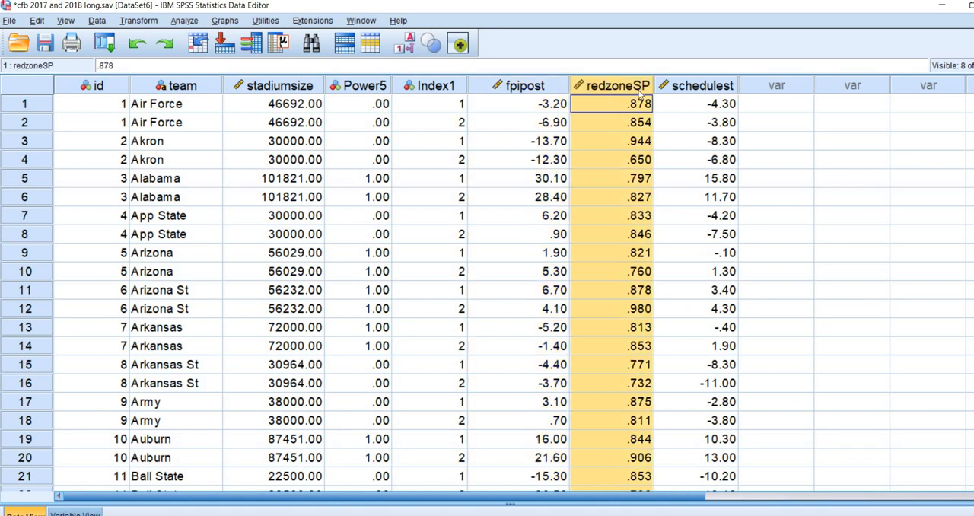
pyautogui.click(635, 119)
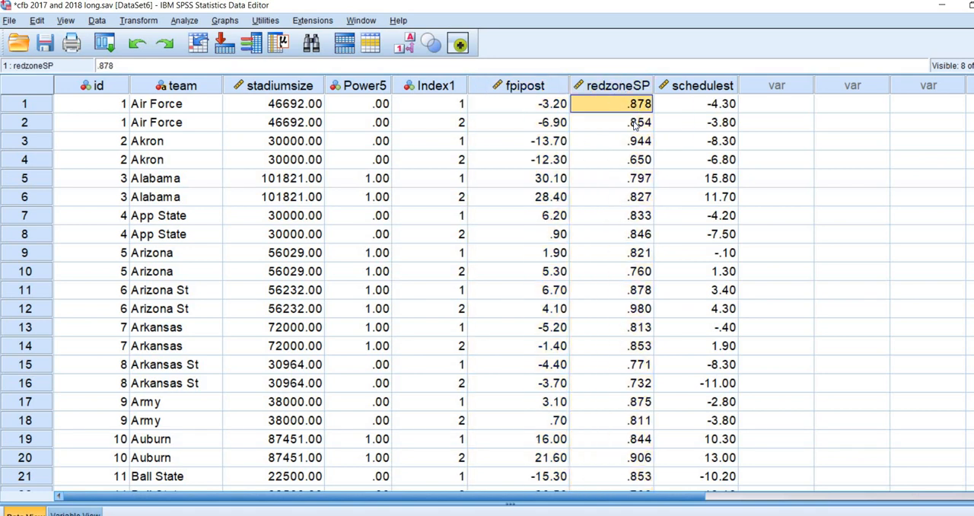
pyautogui.click(638, 121)
pyautogui.click(637, 110)
pyautogui.click(636, 121)
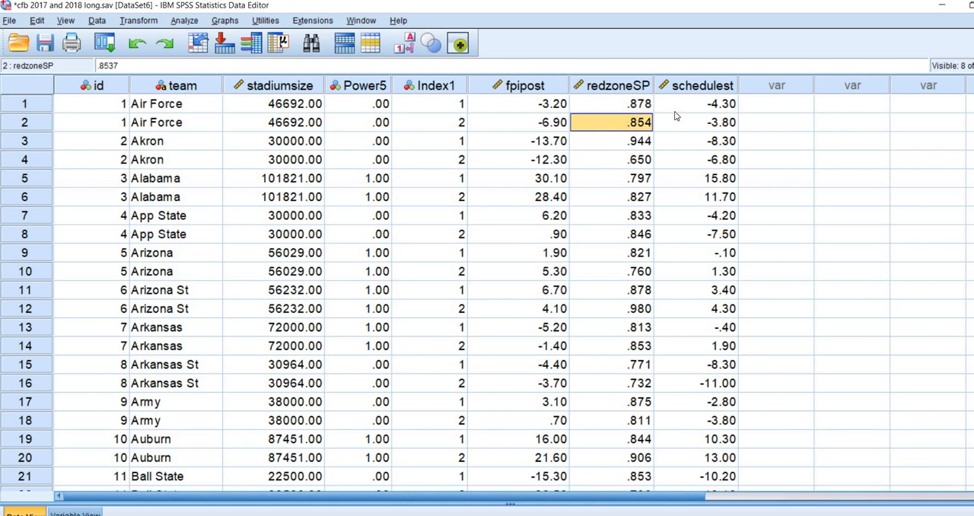
# Step: Compare Air Force's two schedulest values, and select the redzoneSP and schedulest columns together as the time-varying predictors
pyautogui.click(727, 110)
pyautogui.click(722, 121)
pyautogui.click(721, 110)
pyautogui.click(717, 120)
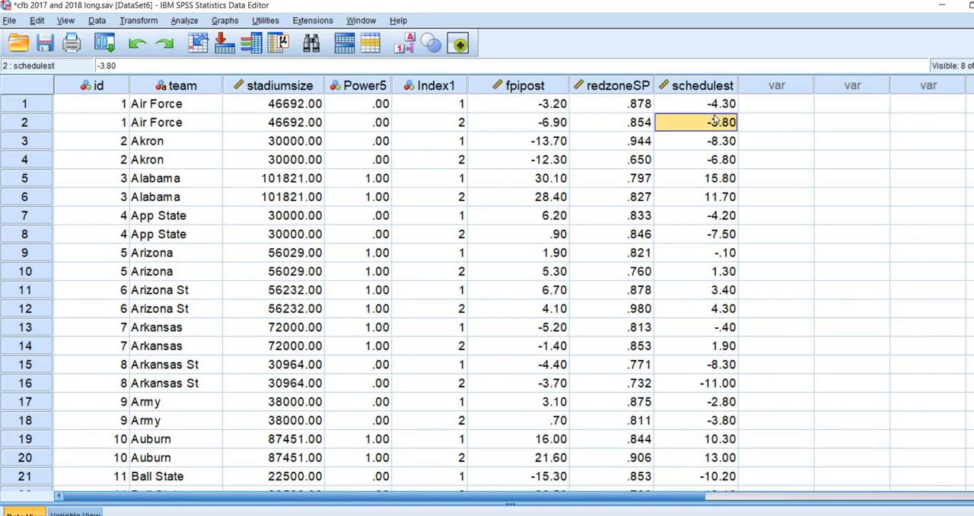
pyautogui.click(635, 86)
pyautogui.keyDown('shift'); pyautogui.click(697, 88); pyautogui.keyUp('shift')
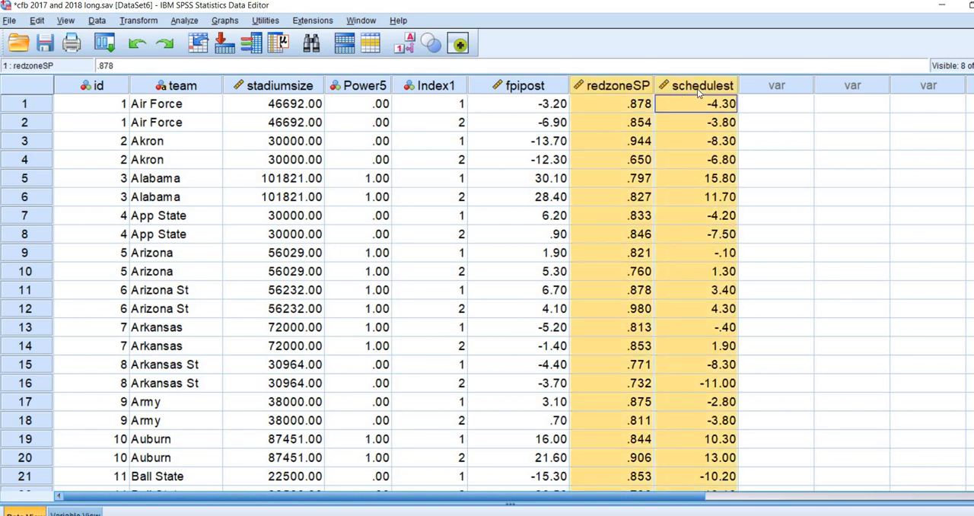
# Step: Review the fpipost outcome against the time-invariant Power5 and stadiumsize columns, comparing the Power5 codes for Air Force, Akron and Alabama
pyautogui.click(522, 86)
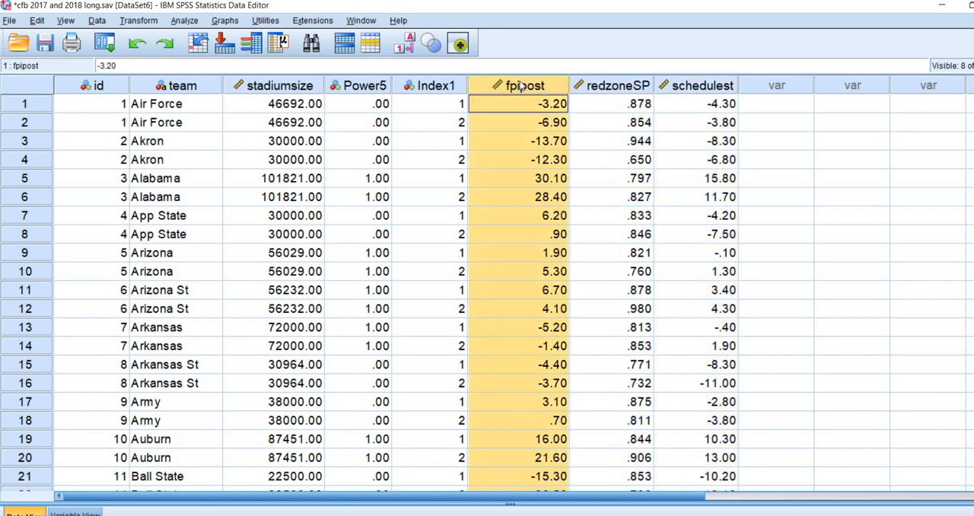
pyautogui.click(363, 86)
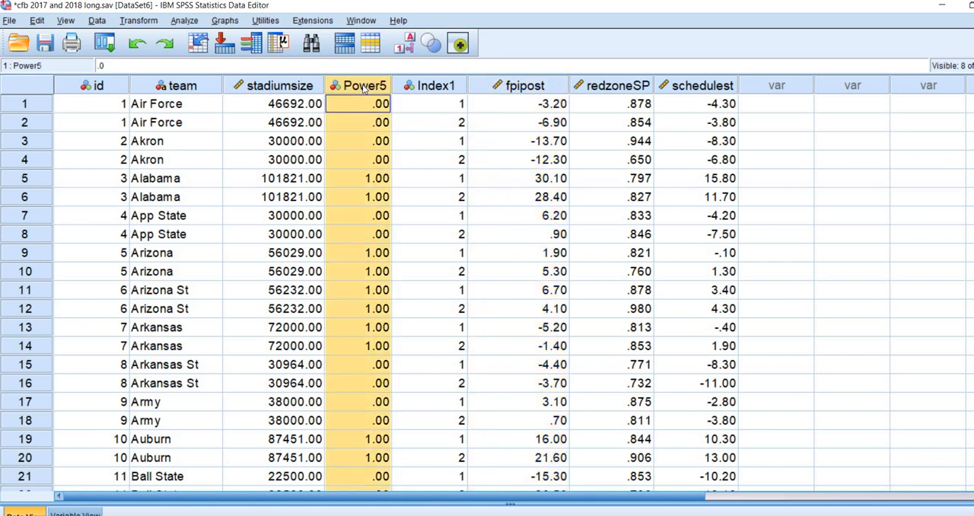
pyautogui.click(308, 88)
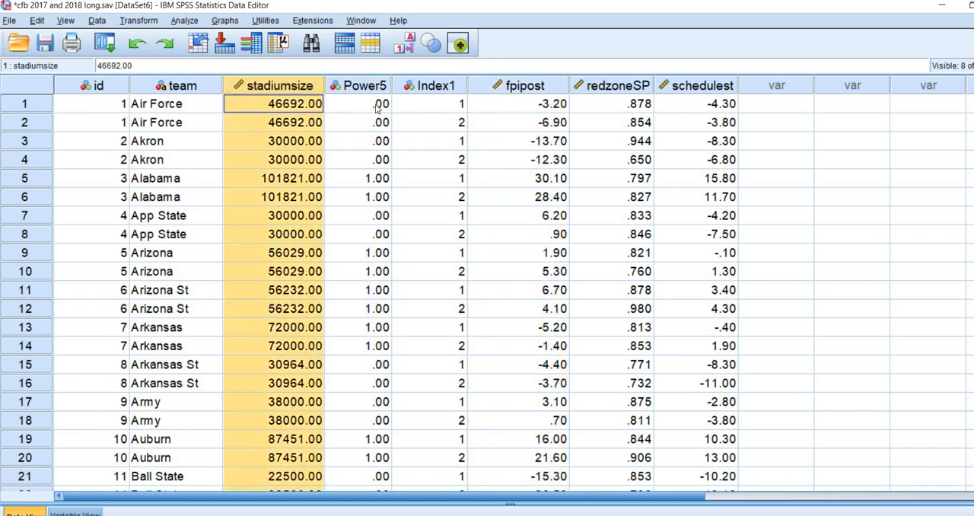
pyautogui.click(377, 106)
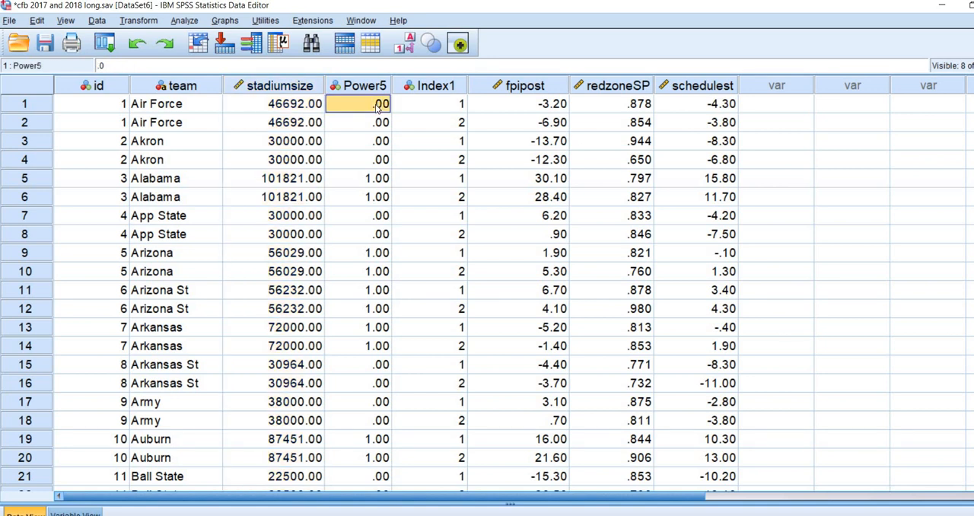
pyautogui.click(385, 184)
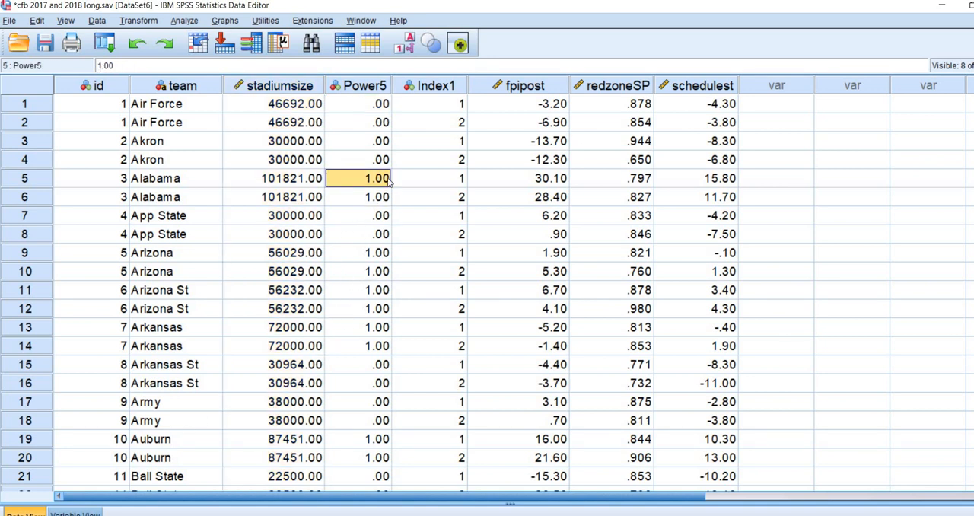
pyautogui.click(374, 141)
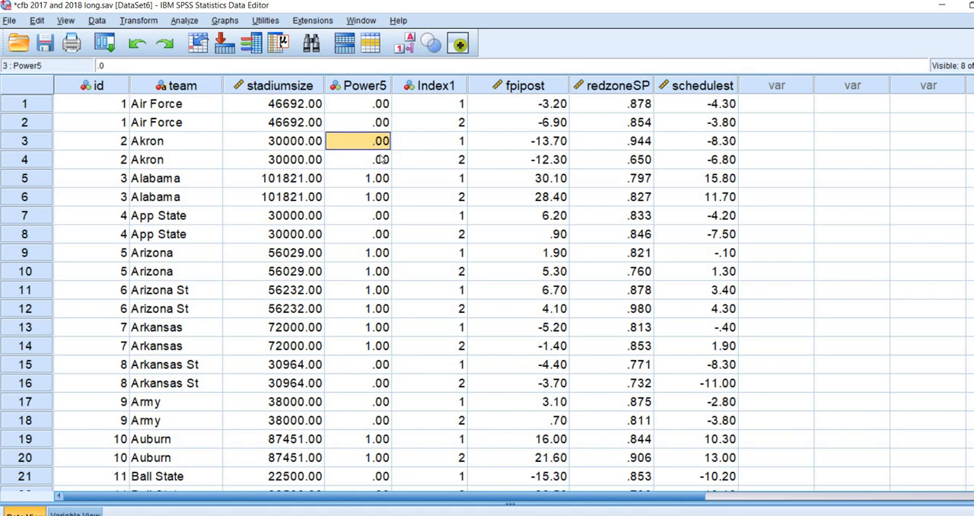
pyautogui.click(374, 183)
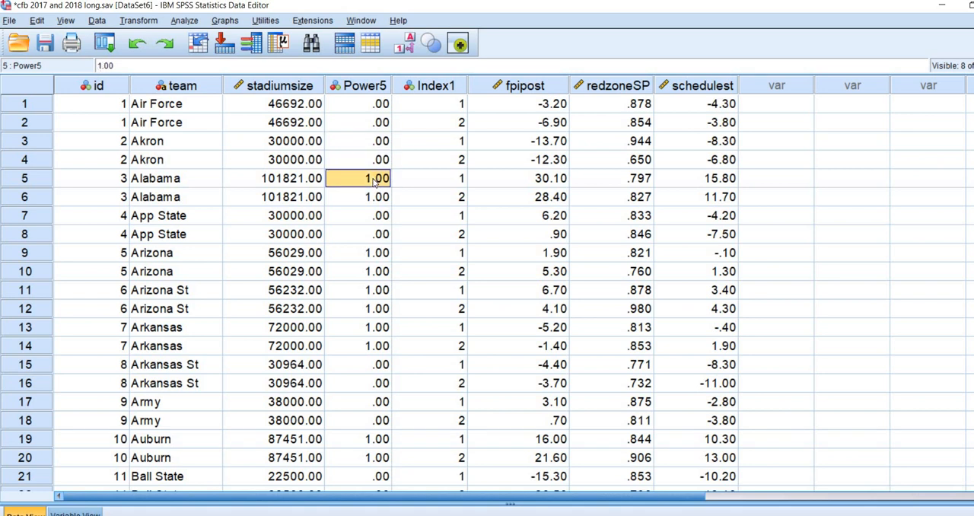
# Step: Examine the stadiumsize and Power5 columns, comparing Air Force's values for each across its two yearly rows
pyautogui.click(303, 88)
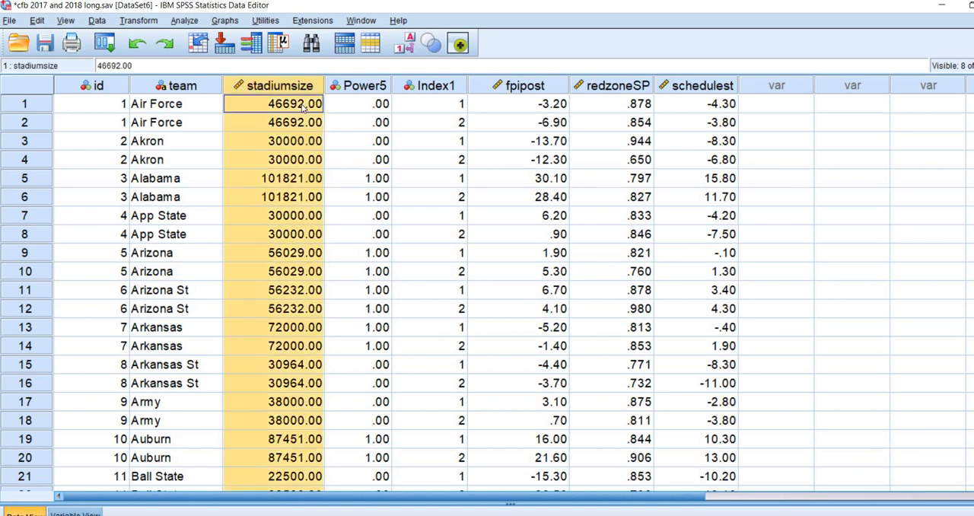
pyautogui.moveTo(303, 109); pyautogui.dragTo(304, 123)
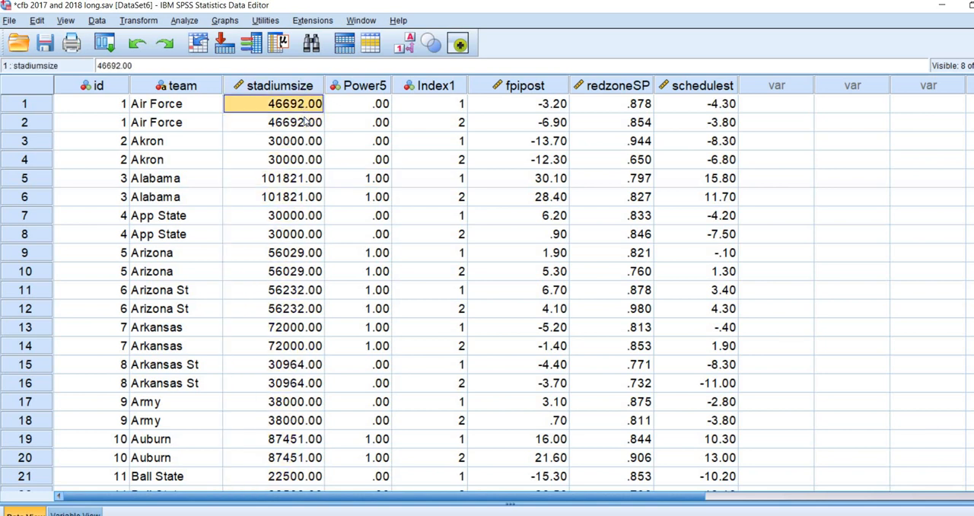
pyautogui.moveTo(366, 107); pyautogui.dragTo(371, 123)
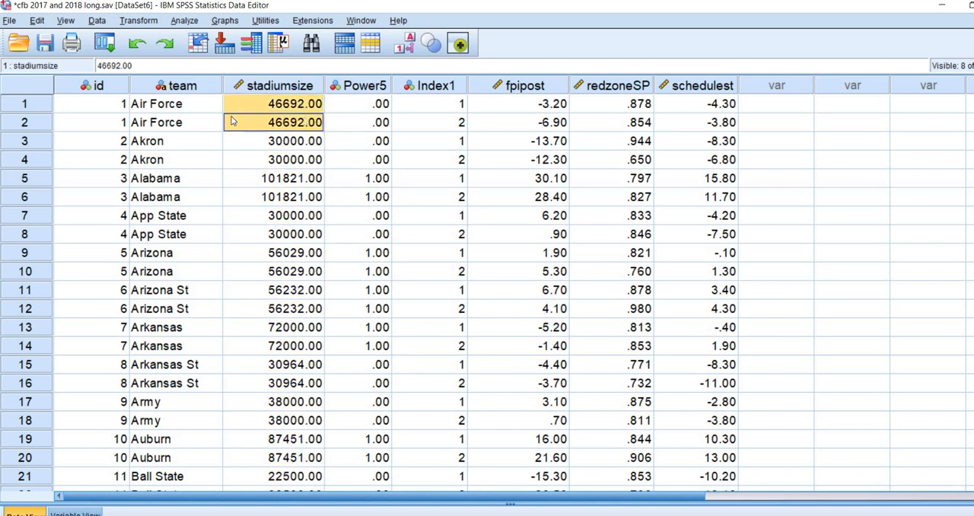
pyautogui.moveTo(292, 108)
pyautogui.mouseDown()
pyautogui.moveTo(351, 119)
pyautogui.moveTo(302, 118)
pyautogui.mouseUp()
pyautogui.moveTo(366, 108); pyautogui.dragTo(367, 119)
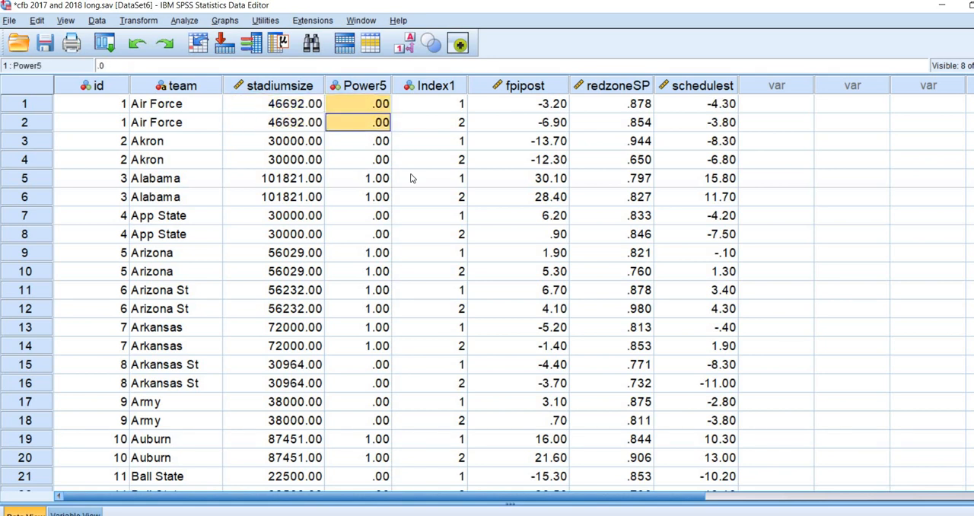
pyautogui.click(444, 182)
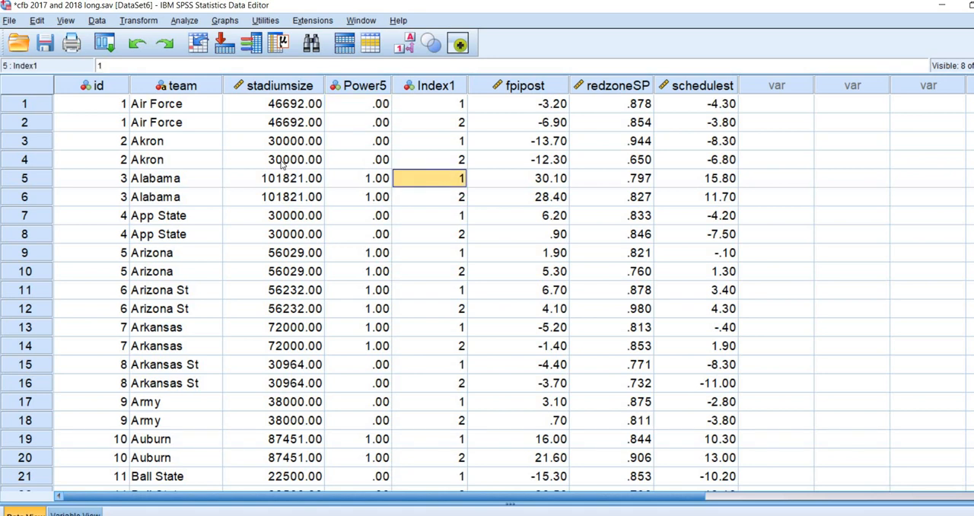
# Step: Examine the id and team columns as the identifiers that group each team's repeated rows
pyautogui.click(116, 89)
pyautogui.click(173, 89)
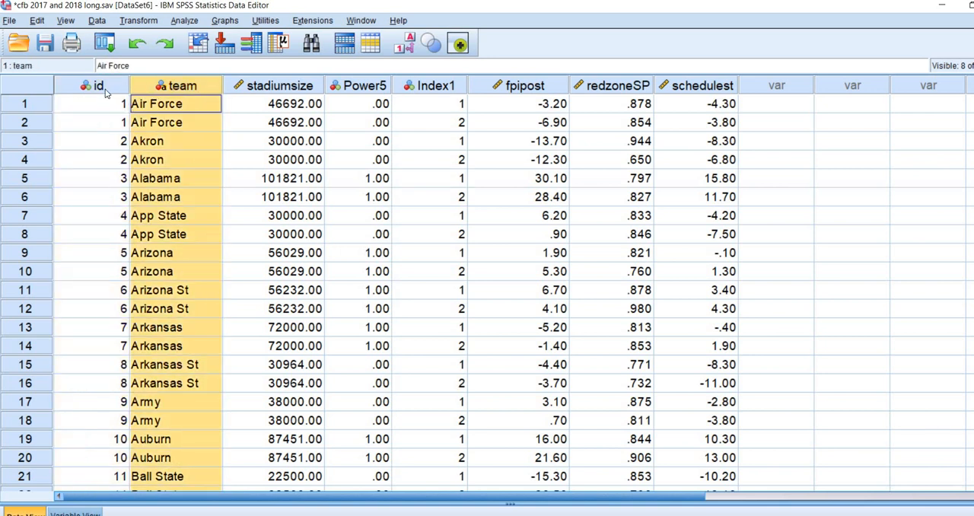
pyautogui.click(106, 89)
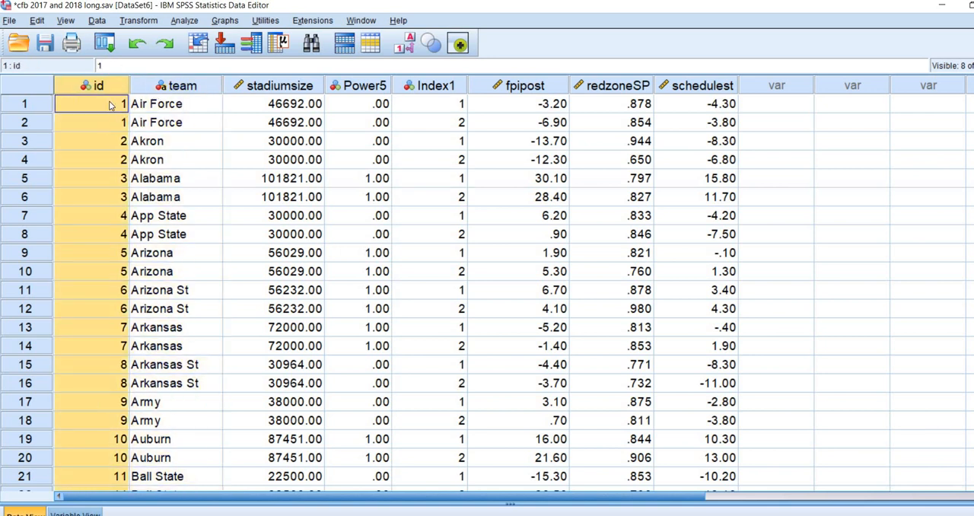
pyautogui.click(111, 111)
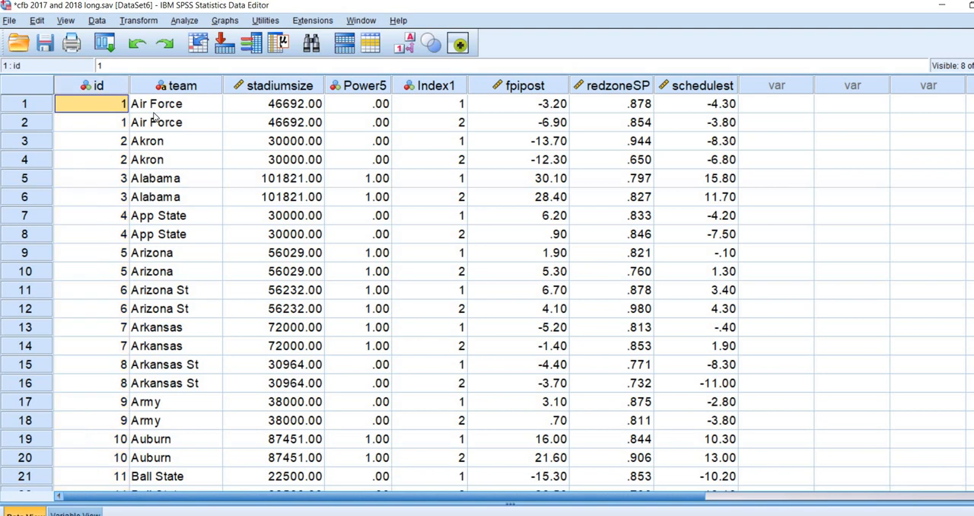
pyautogui.click(313, 131)
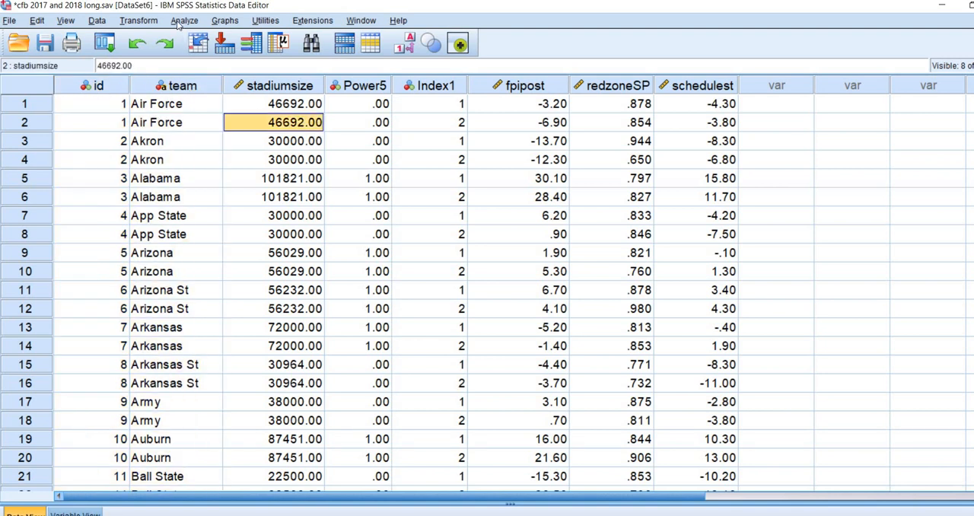
# Step: Start a linear mixed model with id as the subject variable and Index1 as the repeated variable
pyautogui.click(181, 22)
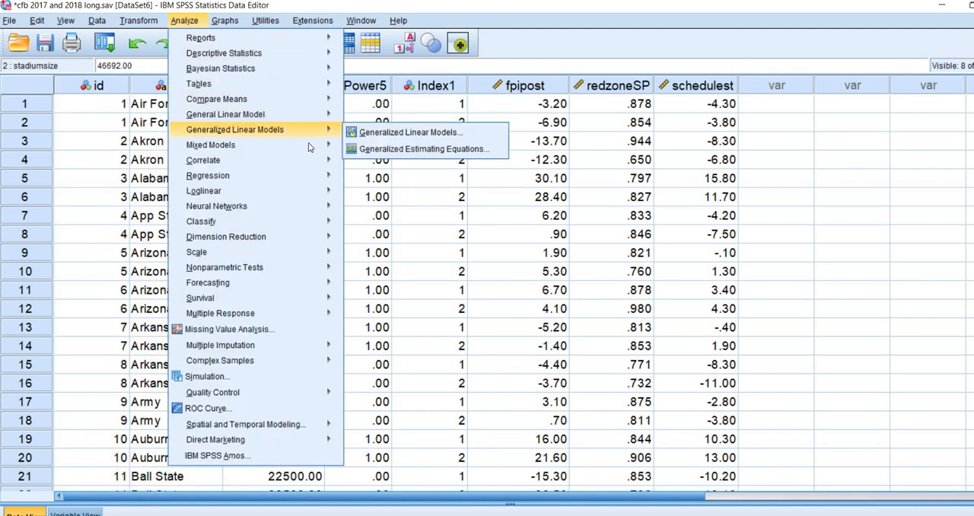
pyautogui.moveTo(308, 144)
pyautogui.click(395, 186)
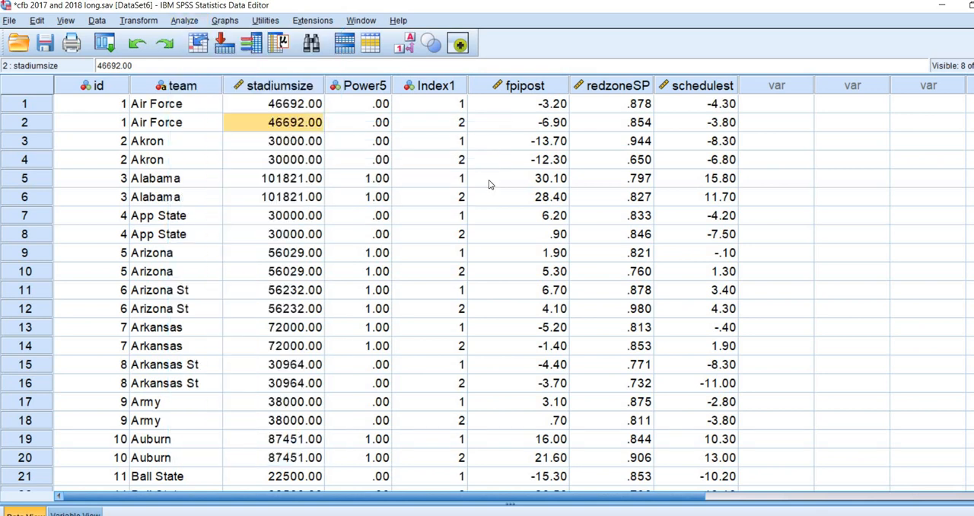
pyautogui.click(548, 181)
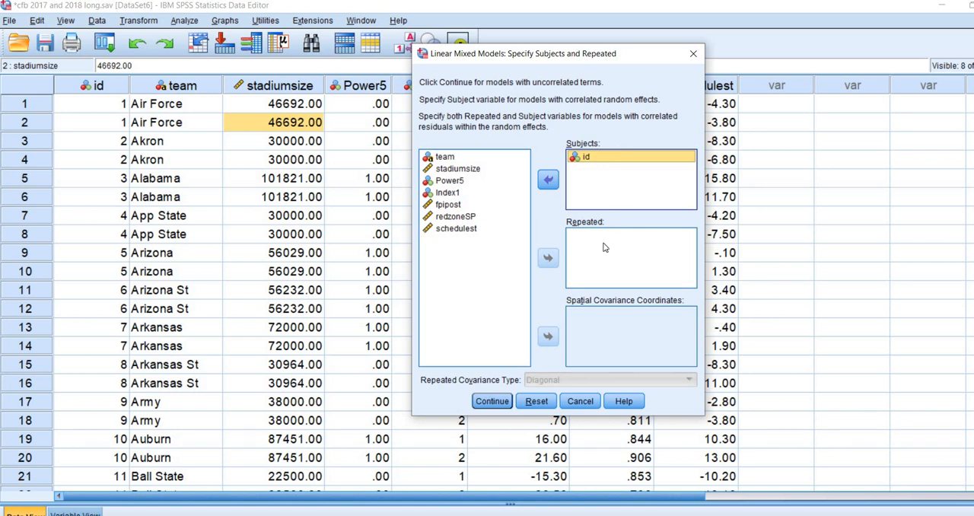
pyautogui.click(448, 192)
pyautogui.click(547, 258)
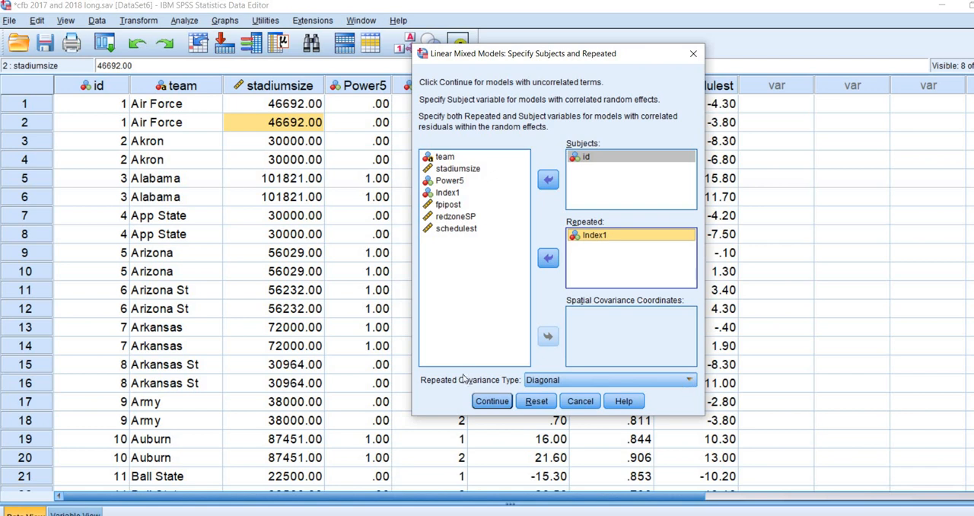
# Step: Set the repeated covariance type to Scaled Identity and continue to the main model specification
pyautogui.click(687, 380)
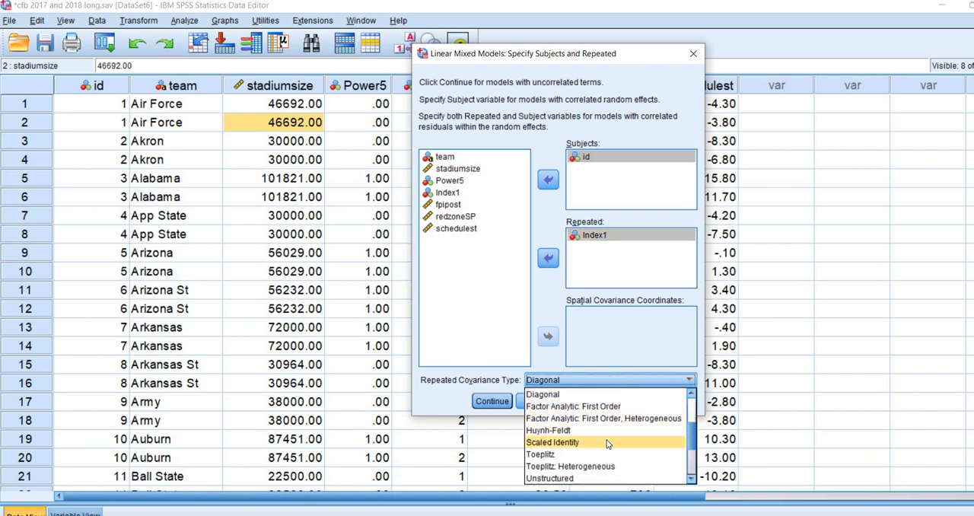
pyautogui.click(607, 442)
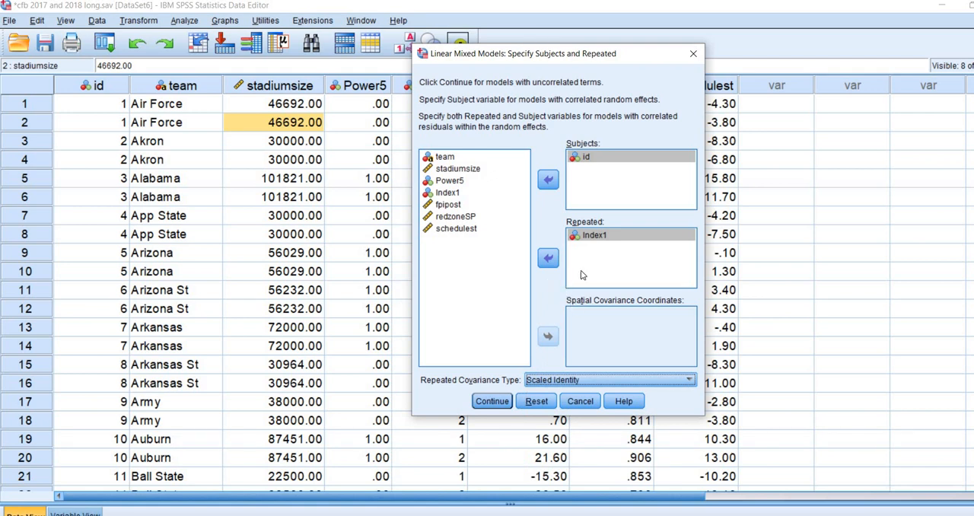
pyautogui.click(596, 241)
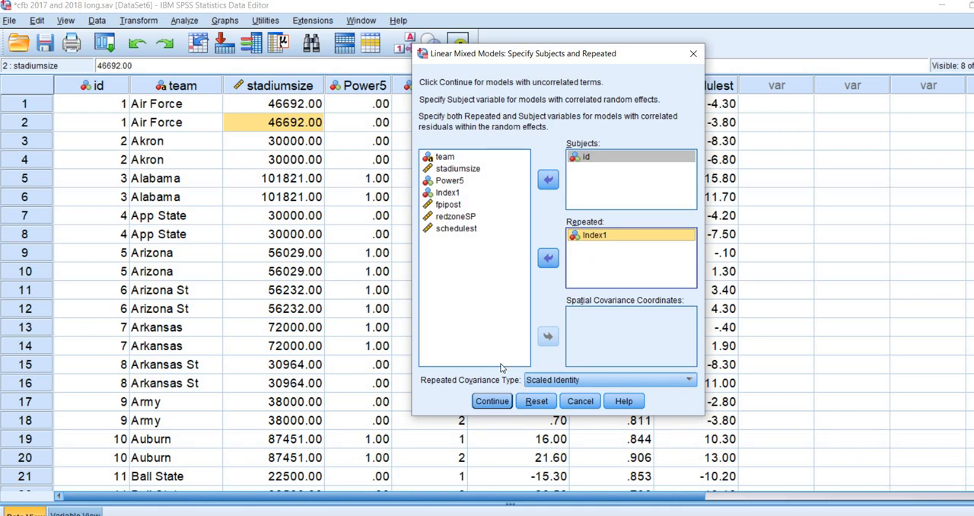
pyautogui.click(494, 403)
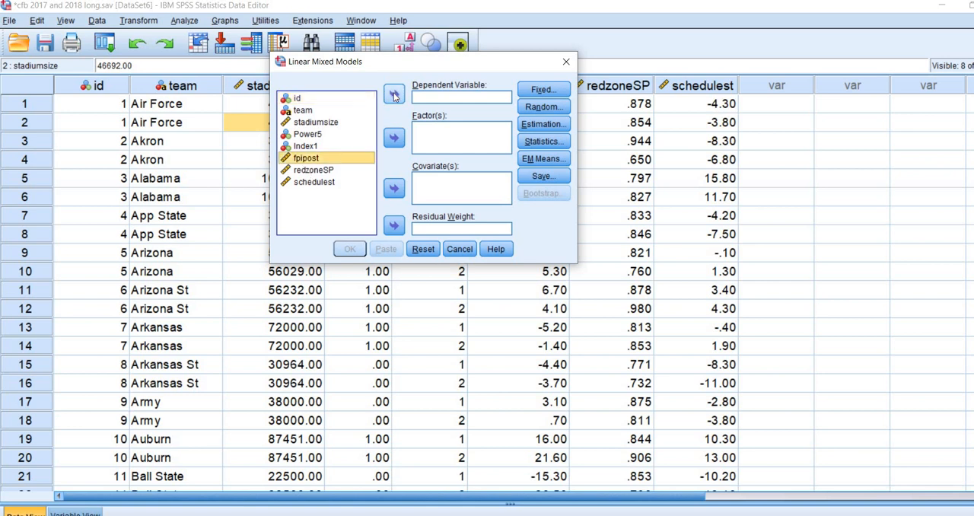
# Step: Assign fpipost as the dependent variable and redzoneSP, schedulest, stadiumsize and Power5 as covariates of the mixed model
pyautogui.click(394, 95)
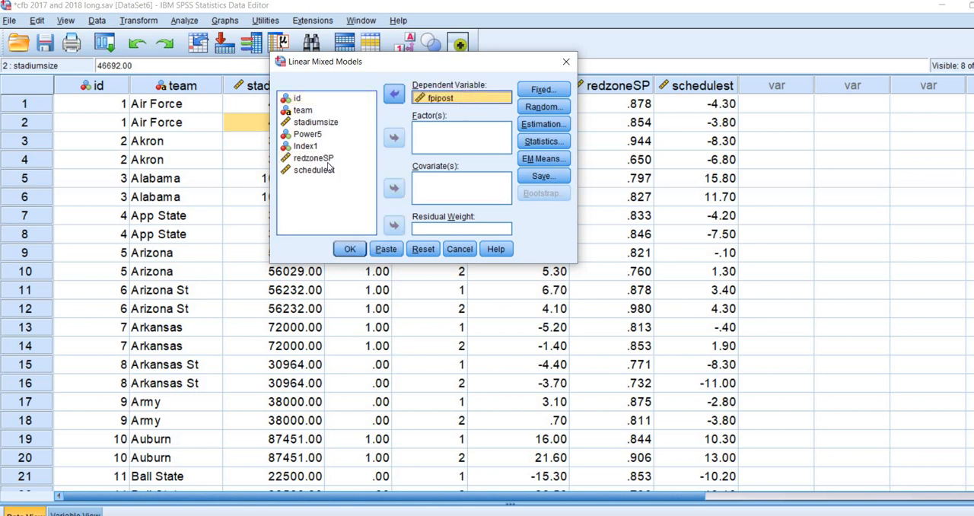
pyautogui.click(328, 163)
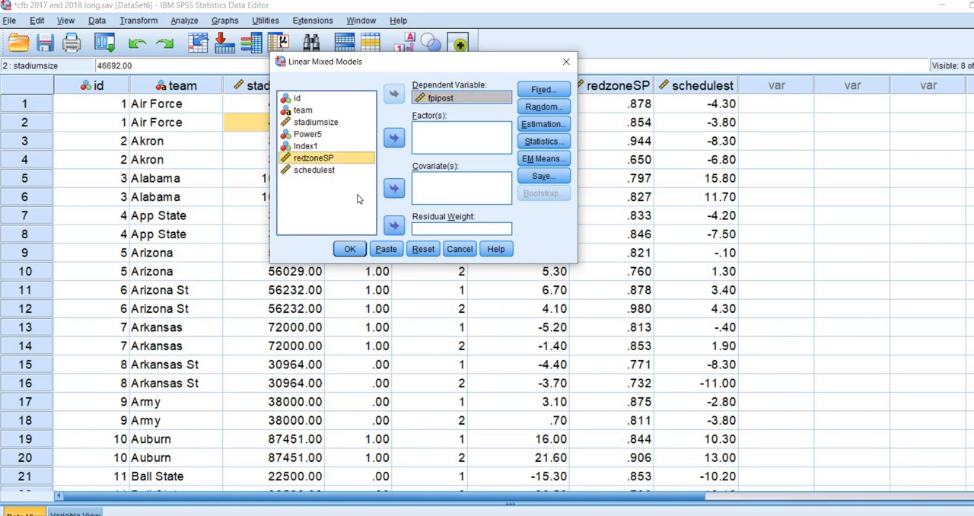
pyautogui.hotkey('shift', 'Down')
pyautogui.click(393, 188)
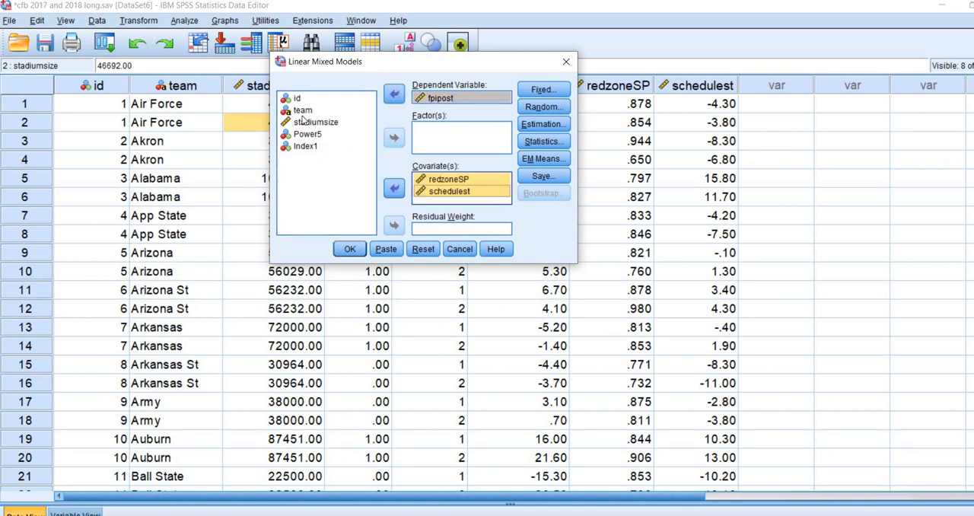
pyautogui.click(308, 134)
pyautogui.click(315, 121)
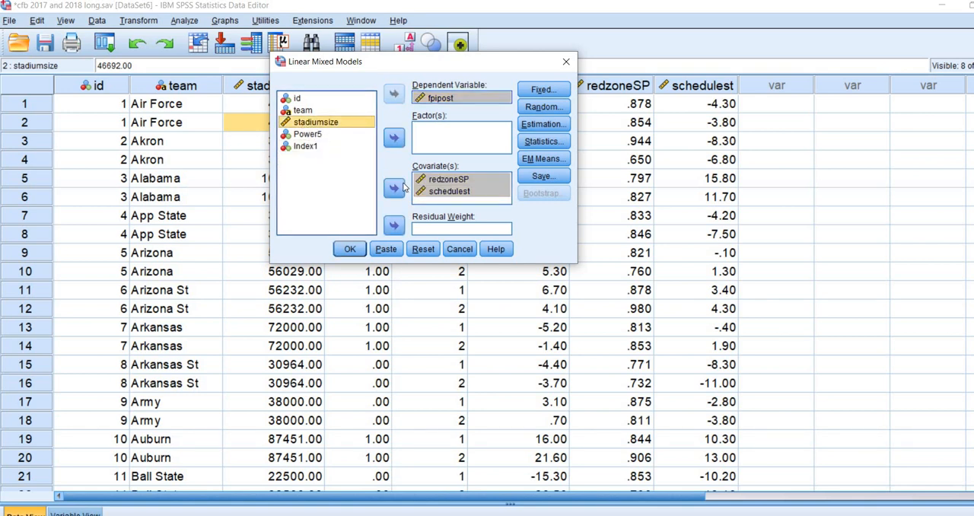
pyautogui.keyDown('shift'); pyautogui.click(308, 135); pyautogui.keyUp('shift')
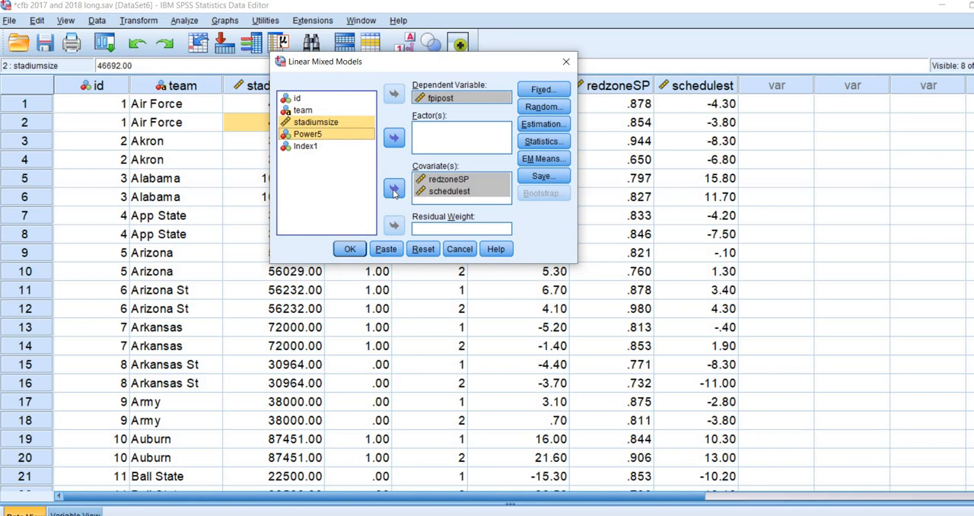
# Step: Add redzoneSP, schedulest, stadiumsize and Power5 to the model as main-effect fixed terms
pyautogui.click(542, 90)
pyautogui.click(612, 239)
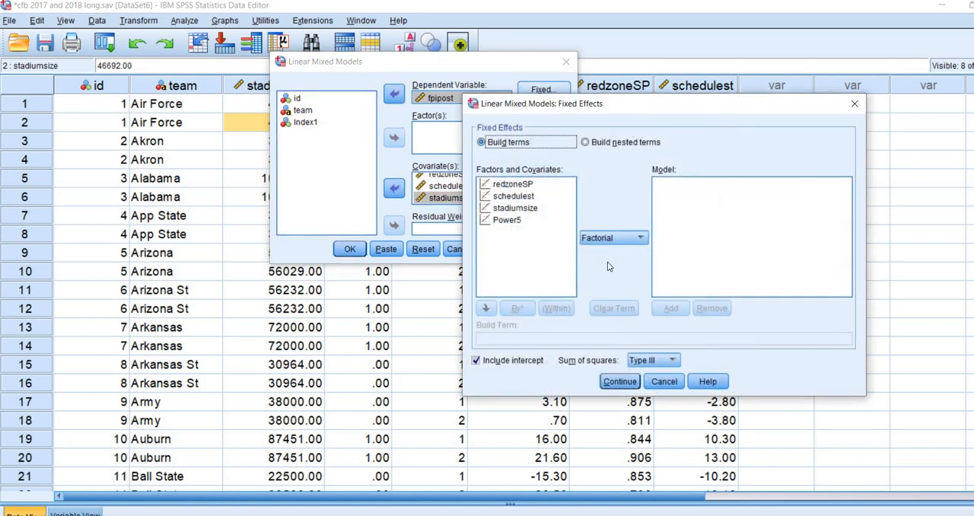
pyautogui.click(604, 264)
pyautogui.click(512, 228)
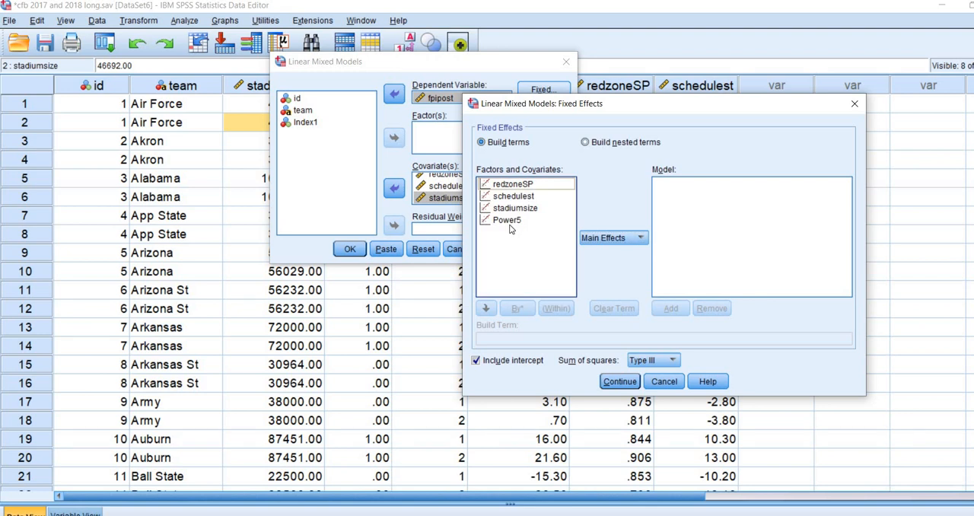
pyautogui.hotkey('ctrl', 'a')
pyautogui.click(670, 308)
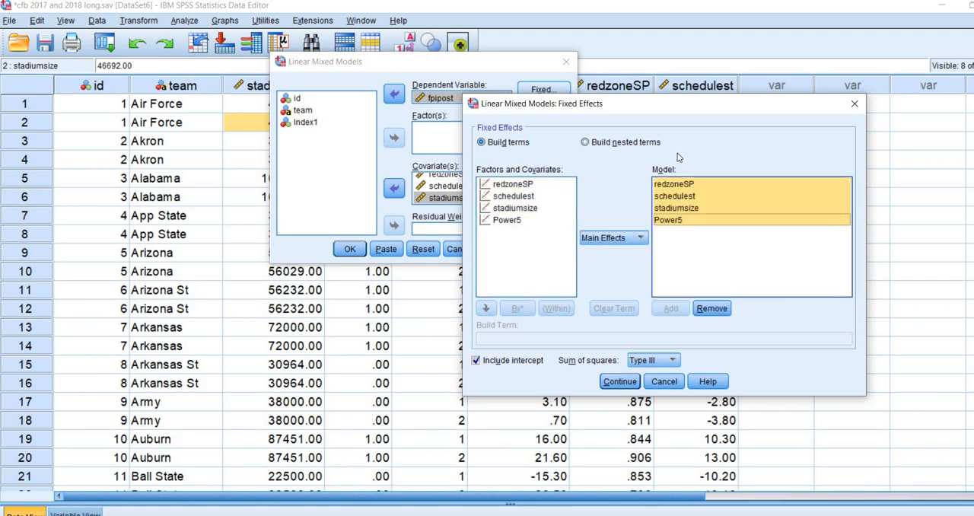
pyautogui.click(619, 381)
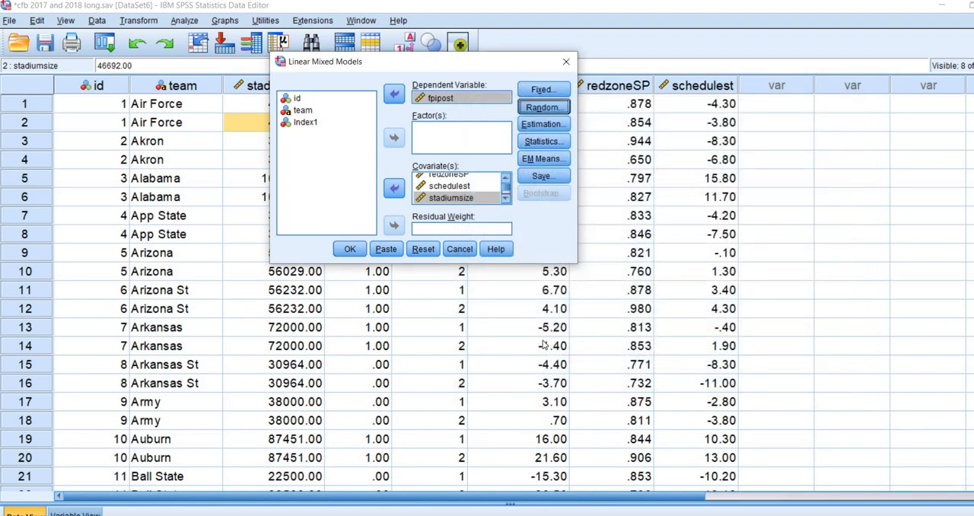
# Step: Specify a random intercept with id as the subject grouping, using the Variance Components covariance type
pyautogui.click(541, 108)
pyautogui.click(452, 347)
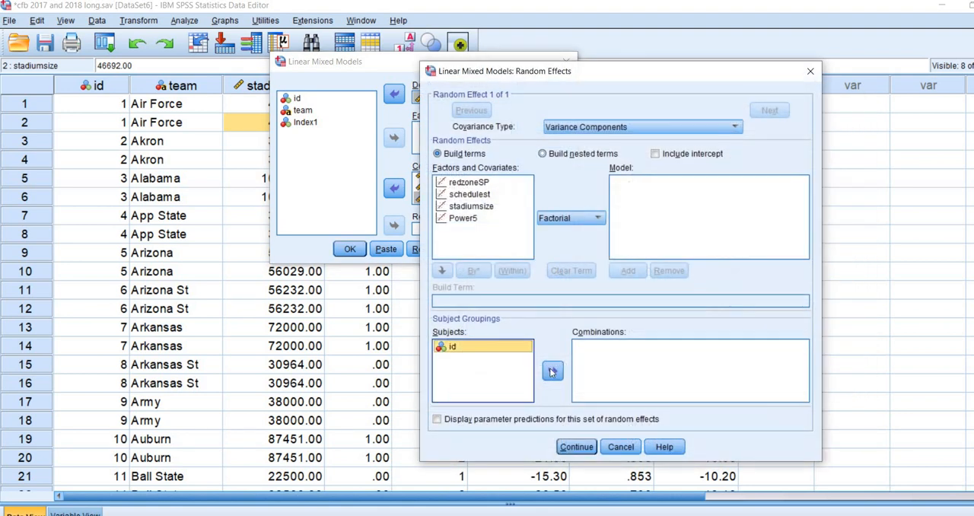
pyautogui.click(552, 370)
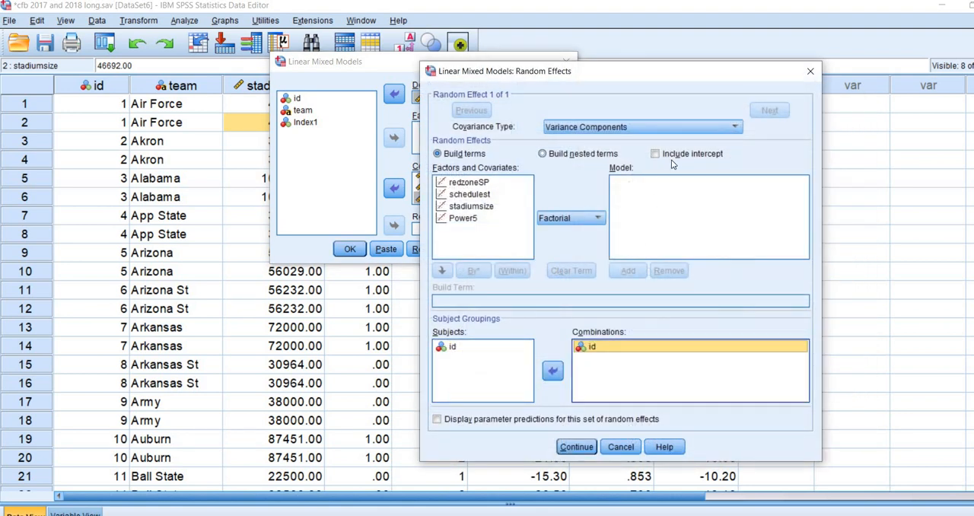
pyautogui.click(655, 153)
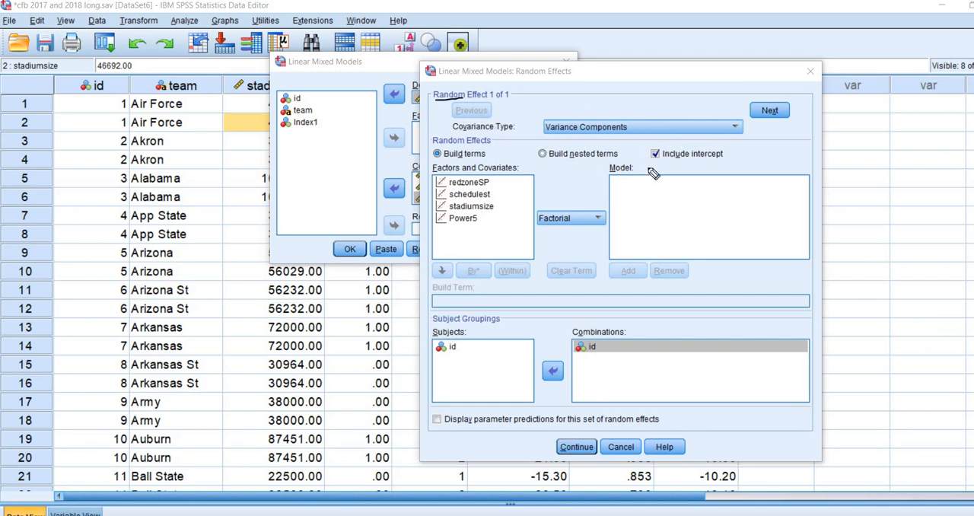
pyautogui.moveTo(645, 162); pyautogui.dragTo(691, 158)
pyautogui.press('Escape')
pyautogui.click(576, 447)
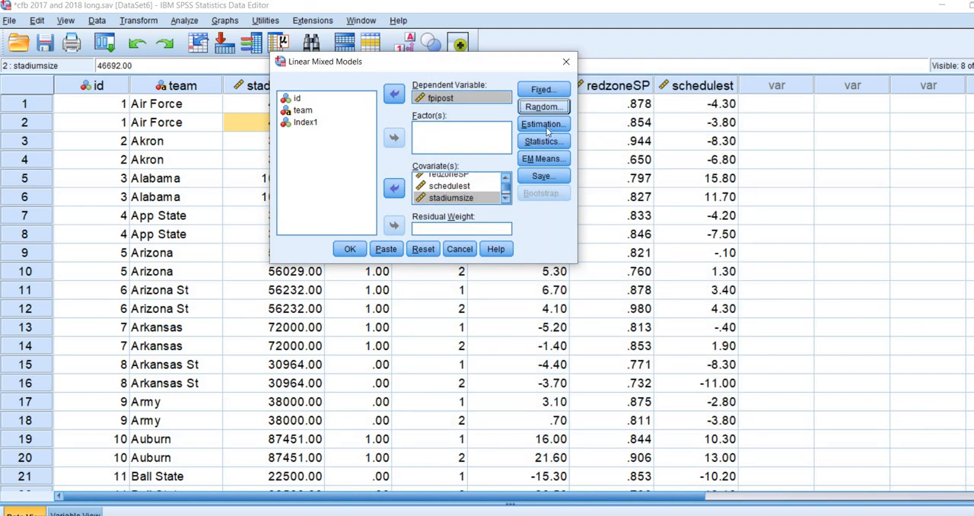
# Step: Set the model's estimation method to Maximum Likelihood (ML)
pyautogui.click(545, 125)
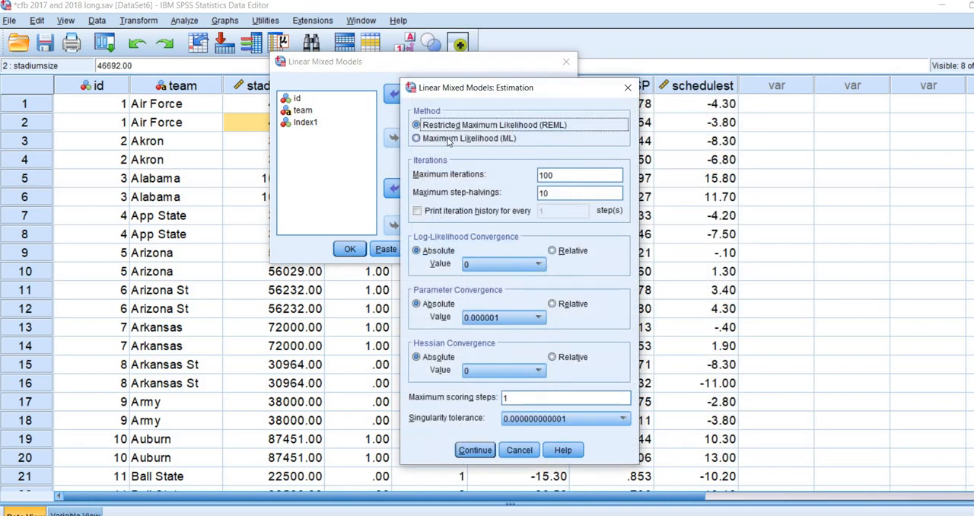
pyautogui.press('Down')
pyautogui.click(475, 450)
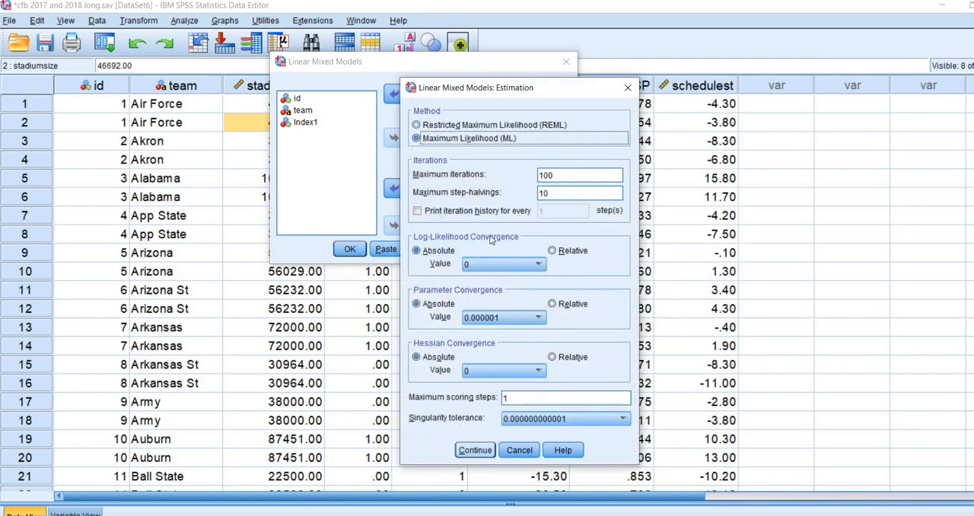
# Step: Request fixed-effect parameter estimates, tests for covariance parameters and covariances of random effects, and run the mixed model
pyautogui.click(538, 143)
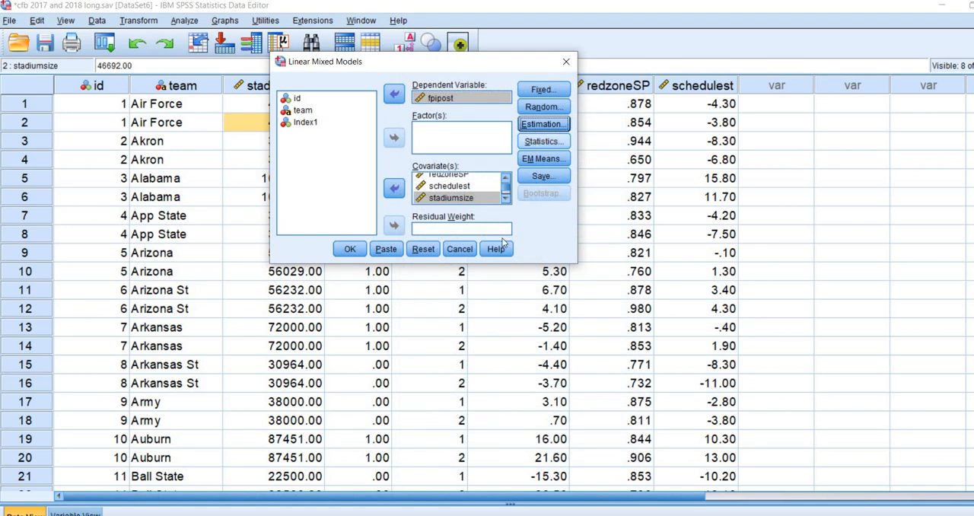
pyautogui.click(445, 247)
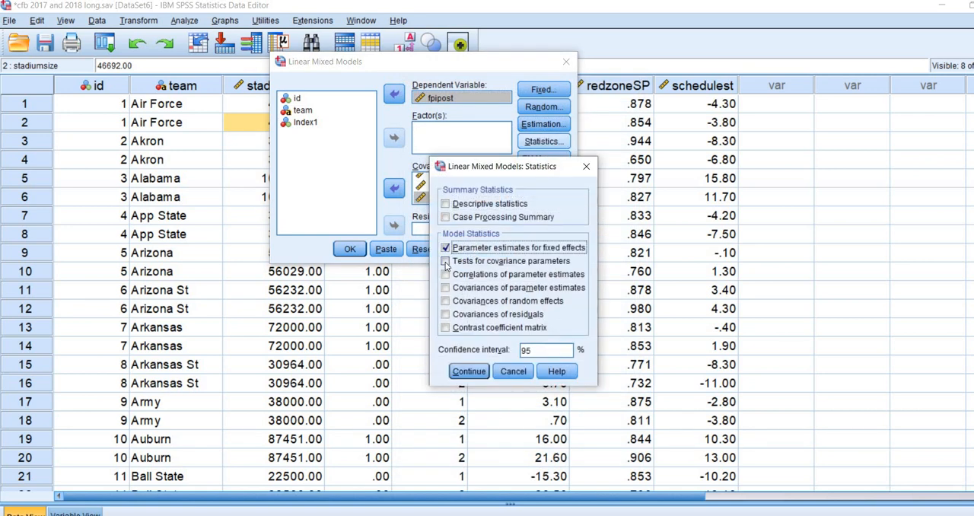
pyautogui.click(445, 261)
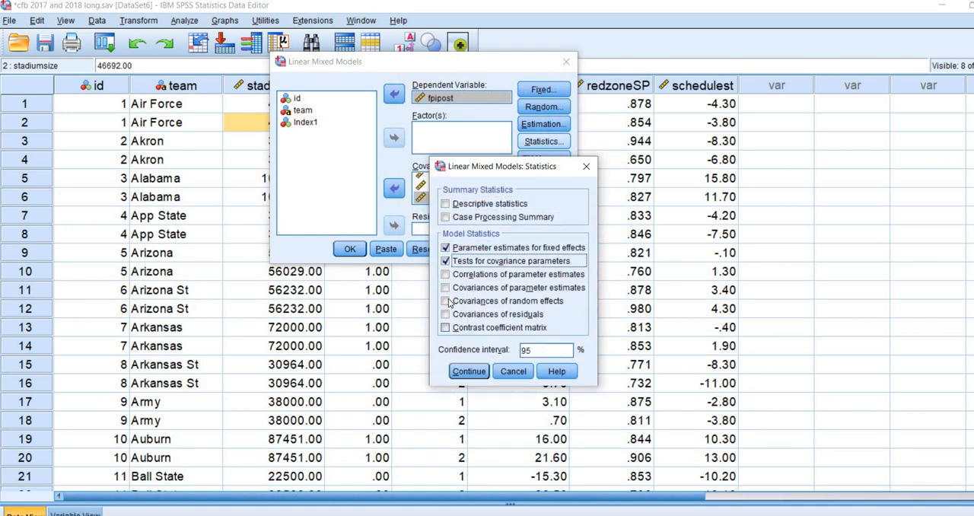
pyautogui.click(446, 301)
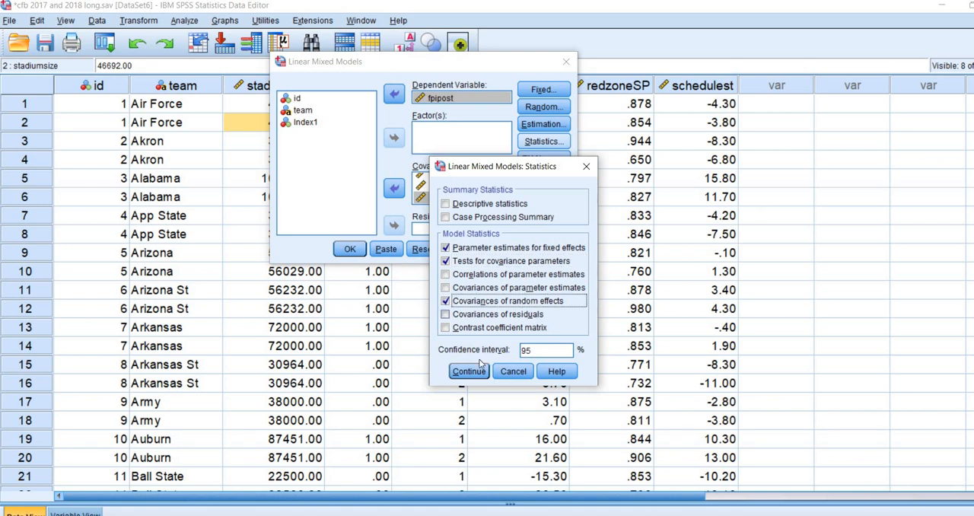
pyautogui.click(465, 378)
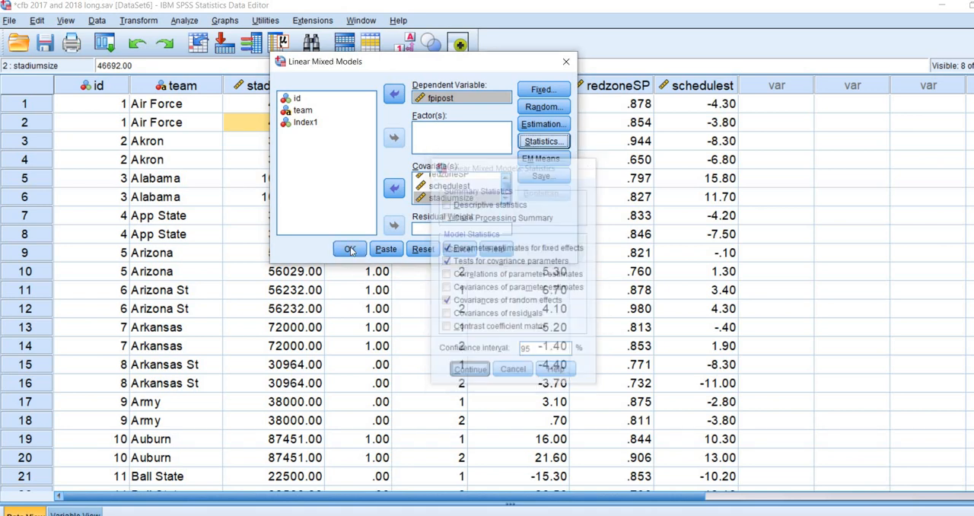
pyautogui.click(349, 249)
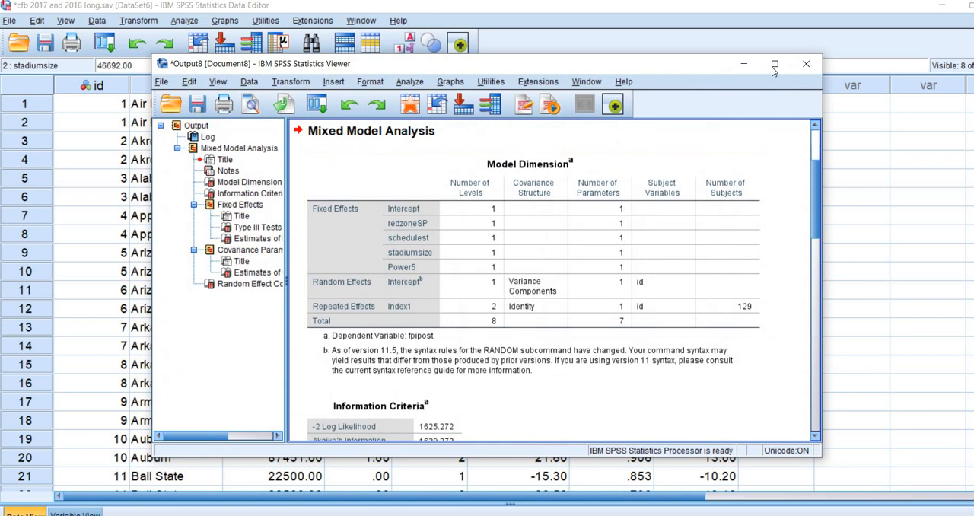
pyautogui.click(774, 64)
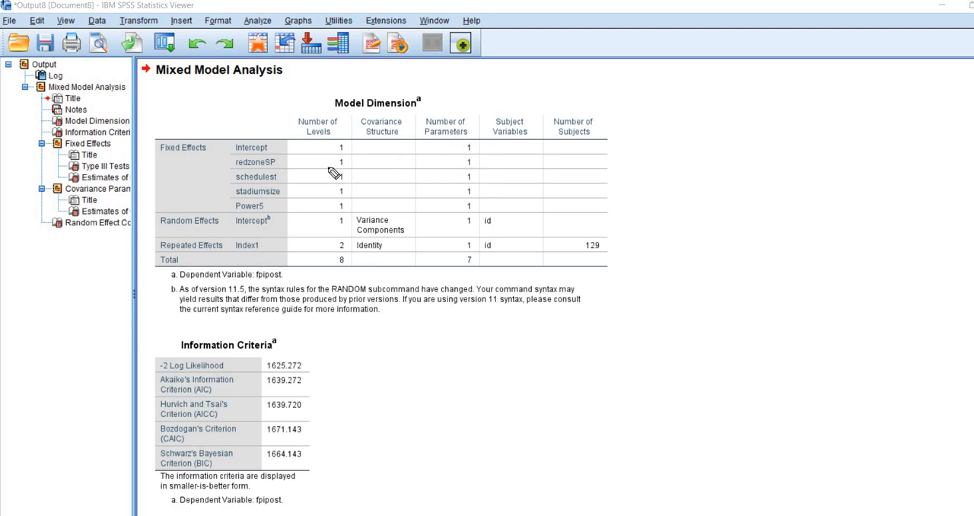
# Step: Examine the number of parameters for the fixed, random and repeated effects in the Model Dimension table
pyautogui.moveTo(436, 139); pyautogui.dragTo(464, 134)
pyautogui.moveTo(479, 258)
pyautogui.mouseDown()
pyautogui.moveTo(467, 254)
pyautogui.moveTo(478, 275)
pyautogui.moveTo(484, 252)
pyautogui.mouseUp()
pyautogui.click(475, 148)
pyautogui.moveTo(477, 162)
pyautogui.mouseDown()
pyautogui.moveTo(485, 154)
pyautogui.moveTo(482, 172)
pyautogui.mouseUp()
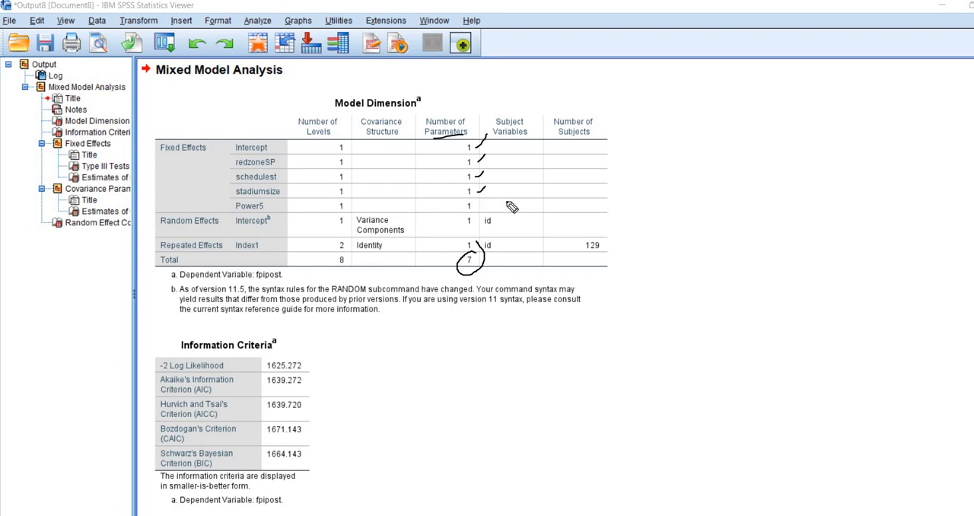
pyautogui.moveTo(477, 202); pyautogui.dragTo(486, 188)
pyautogui.moveTo(289, 153); pyautogui.dragTo(288, 196)
pyautogui.moveTo(183, 234); pyautogui.dragTo(210, 235)
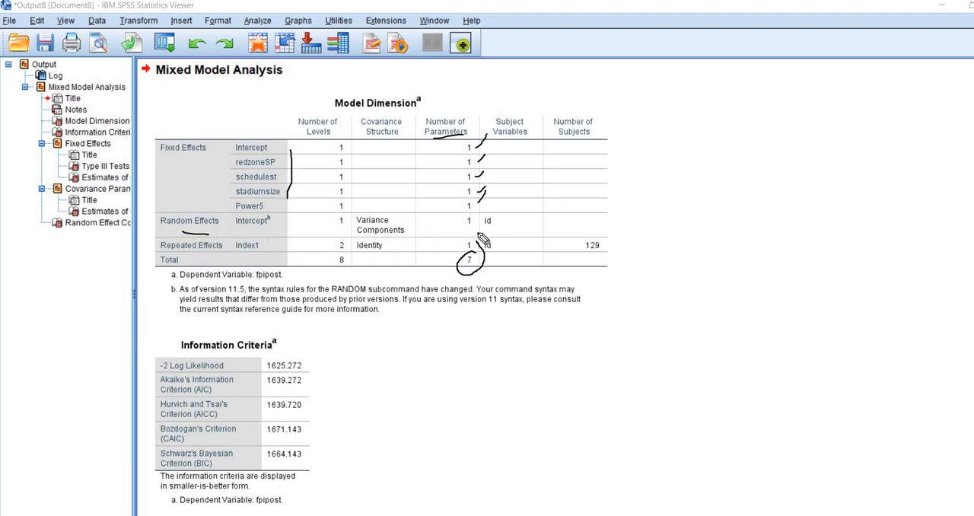
pyautogui.moveTo(481, 222)
pyautogui.mouseDown()
pyautogui.moveTo(457, 222)
pyautogui.moveTo(477, 218)
pyautogui.mouseUp()
pyautogui.moveTo(464, 239); pyautogui.dragTo(480, 254)
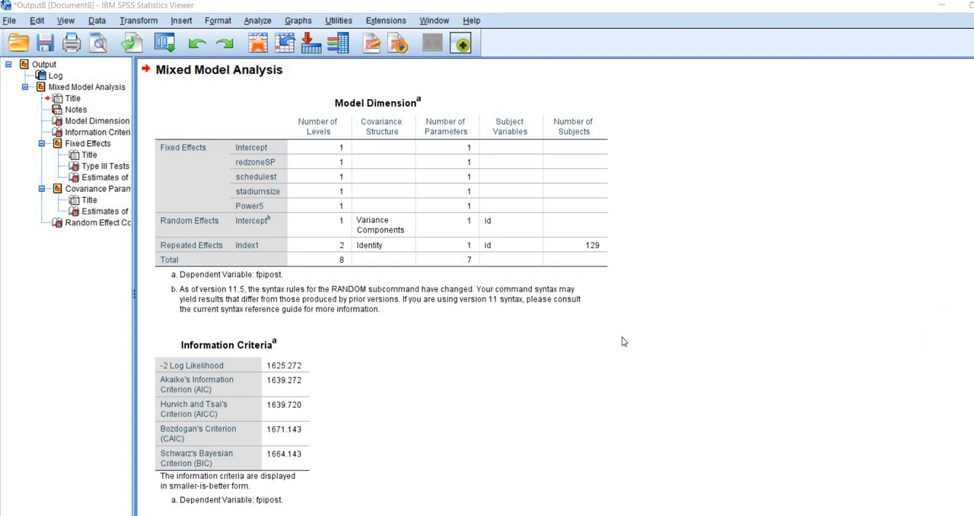
# Step: Examine the Estimates of Fixed Effects table, comparing the estimate and significance of each predictor
pyautogui.scroll(-15, 620, 343)
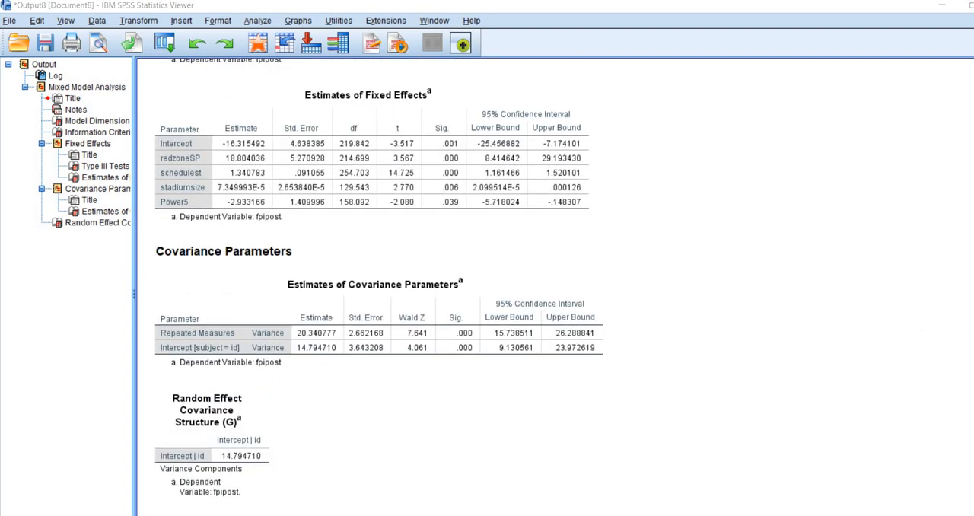
pyautogui.click(948, 319)
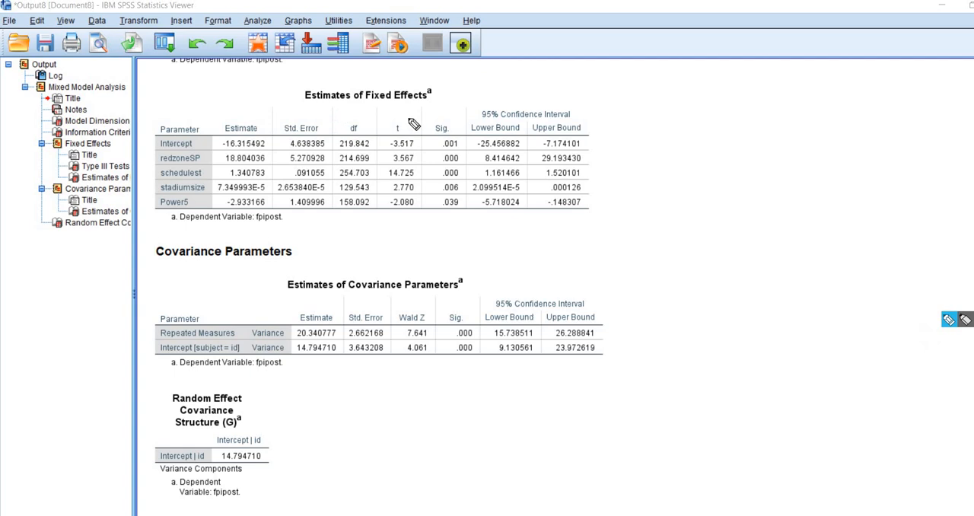
pyautogui.moveTo(330, 110); pyautogui.dragTo(409, 118)
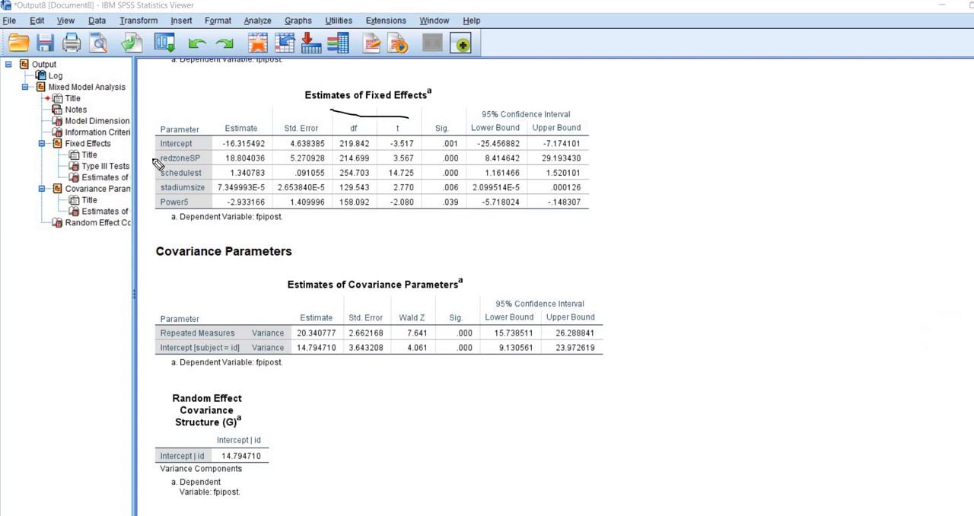
pyautogui.moveTo(152, 156); pyautogui.dragTo(152, 204)
pyautogui.moveTo(147, 142); pyautogui.dragTo(156, 141)
pyautogui.moveTo(239, 108)
pyautogui.mouseDown()
pyautogui.moveTo(250, 100)
pyautogui.moveTo(462, 101)
pyautogui.mouseUp()
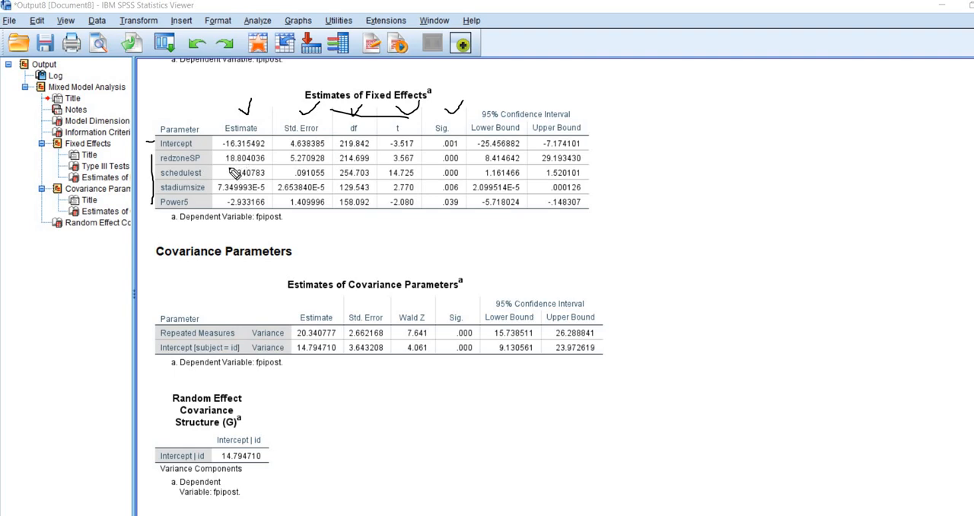
pyautogui.moveTo(226, 163); pyautogui.dragTo(252, 163)
pyautogui.moveTo(442, 163); pyautogui.dragTo(458, 163)
pyautogui.moveTo(228, 179); pyautogui.dragTo(244, 178)
pyautogui.moveTo(443, 181); pyautogui.dragTo(464, 180)
pyautogui.moveTo(218, 196); pyautogui.dragTo(247, 189)
pyautogui.moveTo(443, 196); pyautogui.dragTo(460, 200)
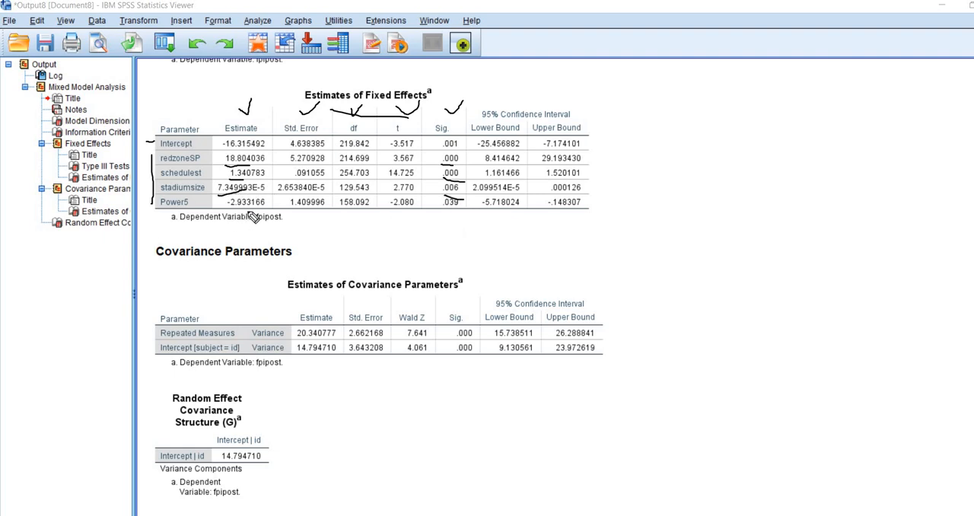
pyautogui.moveTo(227, 216); pyautogui.dragTo(249, 213)
pyautogui.moveTo(437, 212); pyautogui.dragTo(470, 216)
# Step: Examine the repeated-measures and random-intercept variances in the Estimates of Covariance Parameters table
pyautogui.moveTo(316, 295); pyautogui.dragTo(436, 291)
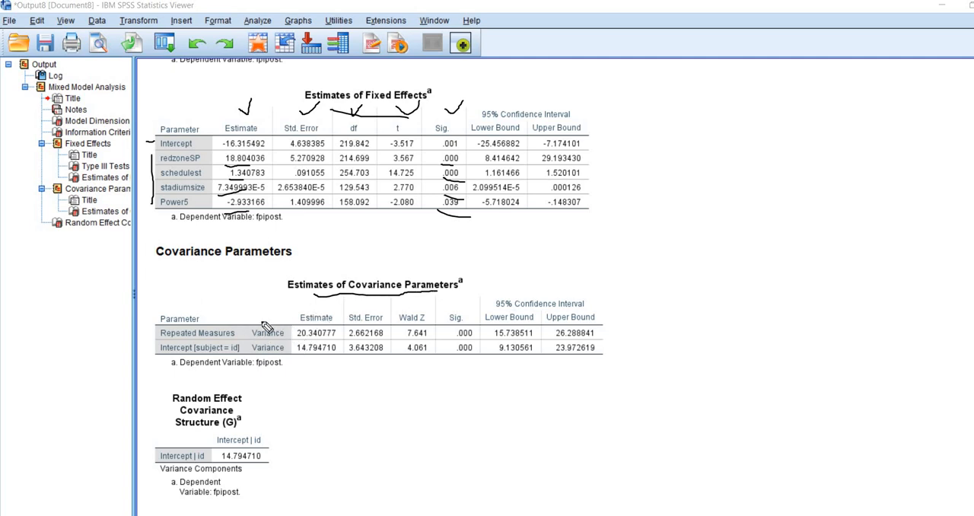
pyautogui.moveTo(261, 311); pyautogui.dragTo(272, 320)
pyautogui.moveTo(276, 309); pyautogui.dragTo(278, 319)
pyautogui.moveTo(297, 336); pyautogui.dragTo(334, 338)
pyautogui.moveTo(287, 356)
pyautogui.mouseDown()
pyautogui.moveTo(284, 349)
pyautogui.moveTo(346, 356)
pyautogui.mouseUp()
pyautogui.press('Escape')
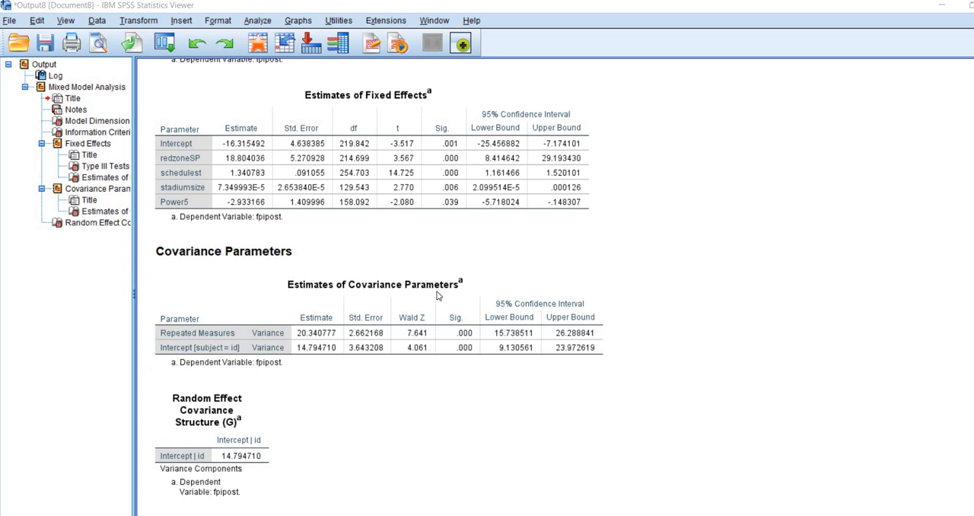
# Step: Switch to Stata with the cfb 2017 and 2018 long.dta dataset and review its variable list
pyautogui.hotkey('alt', 'Tab')
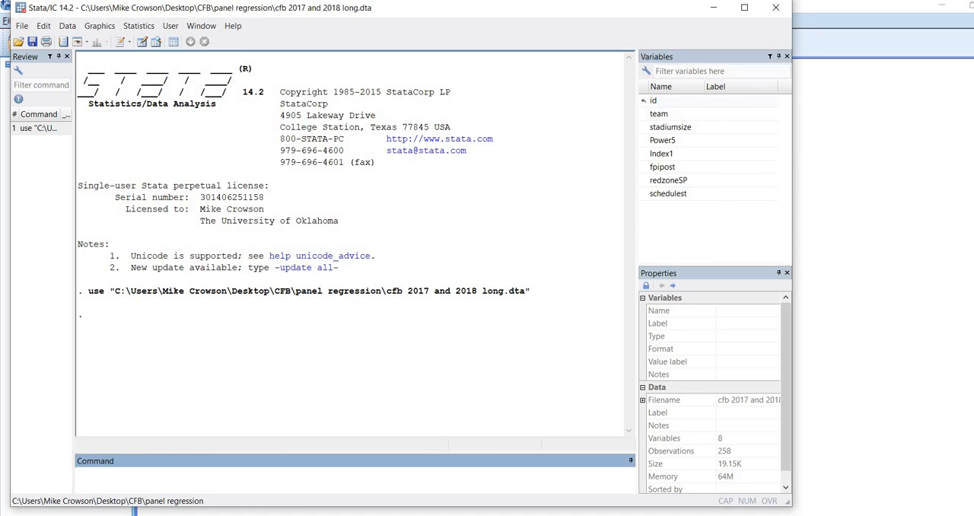
pyautogui.click(949, 321)
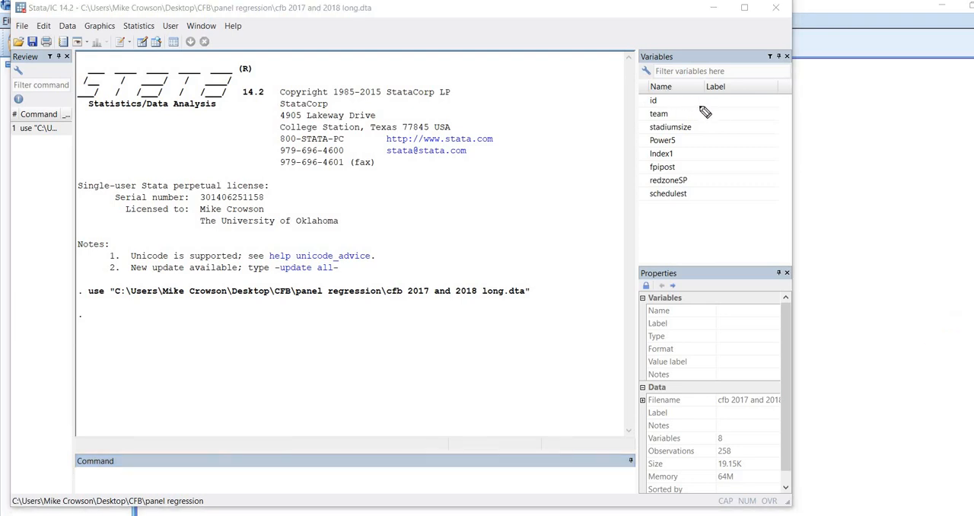
pyautogui.moveTo(695, 99); pyautogui.dragTo(715, 169)
pyautogui.click(949, 319)
# Step: Start a panel-data linear regression (xtreg) and choose the ML random-effects model type
pyautogui.click(139, 26)
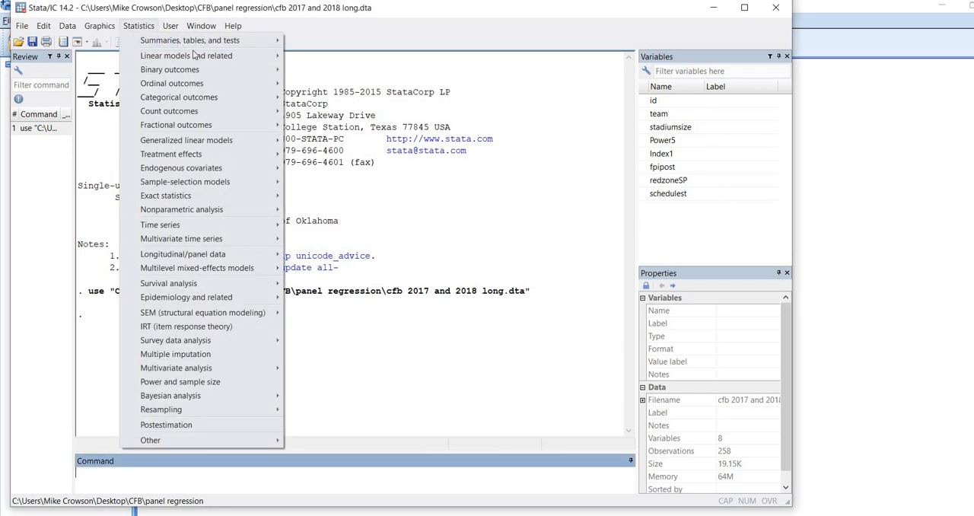
pyautogui.moveTo(244, 64)
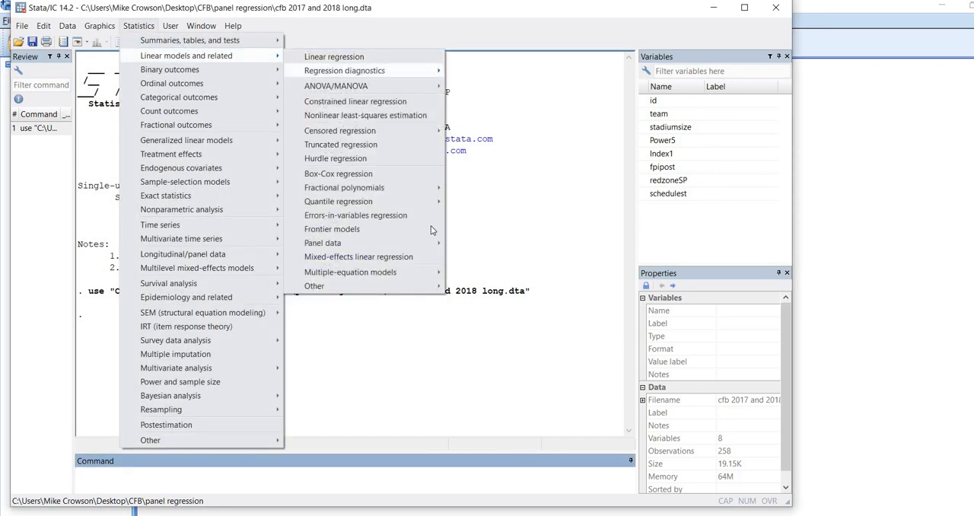
pyautogui.moveTo(436, 244)
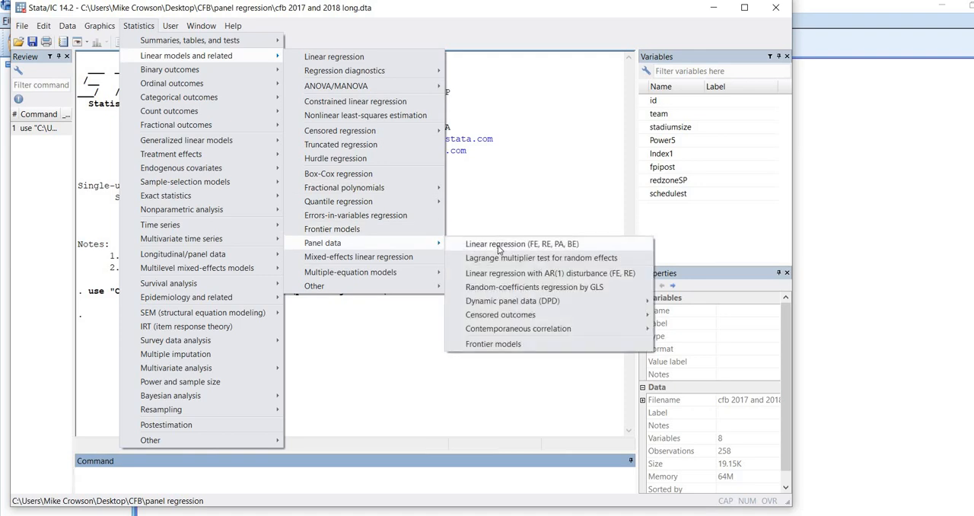
pyautogui.click(496, 244)
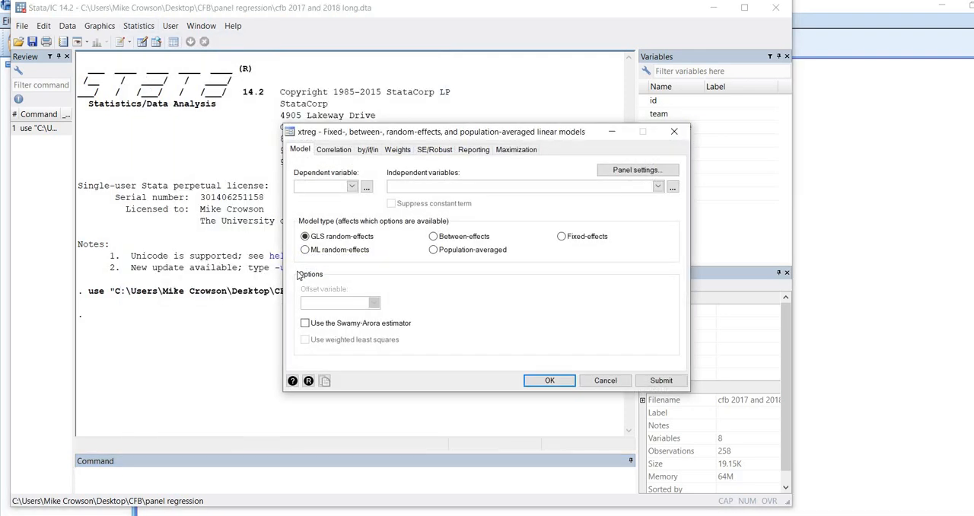
pyautogui.click(305, 251)
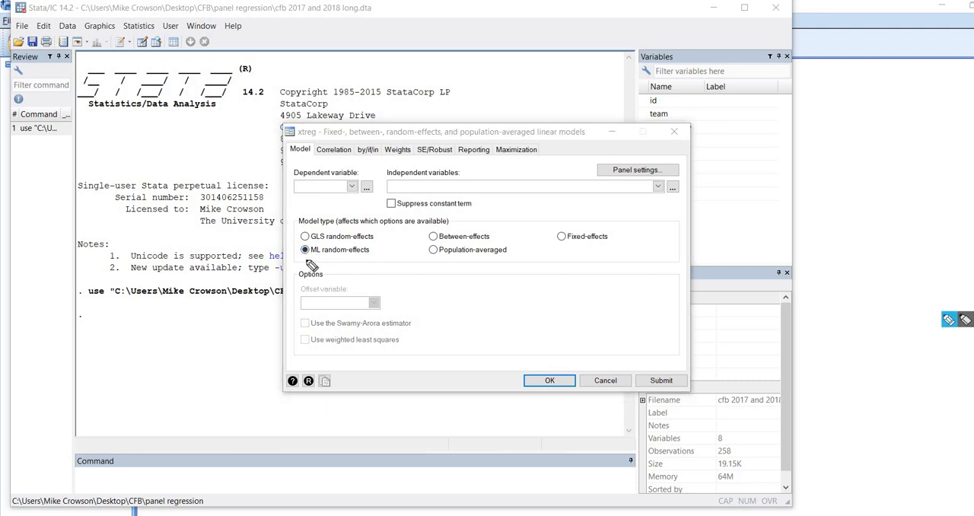
pyautogui.moveTo(309, 260); pyautogui.dragTo(353, 259)
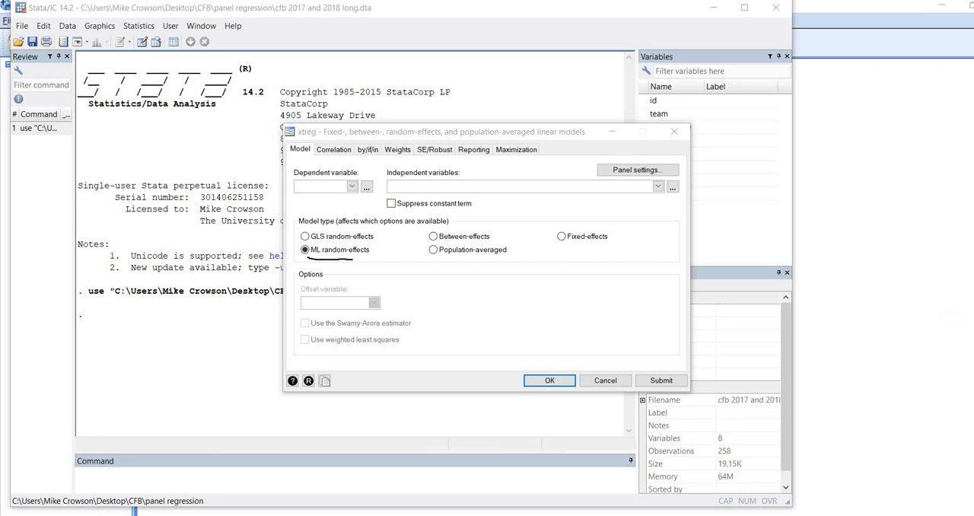
# Step: Assign fpipost as the dependent variable and redzoneSP, schedulest, Power5 and stadiumsize as independent variables of the xtreg model
pyautogui.click(352, 186)
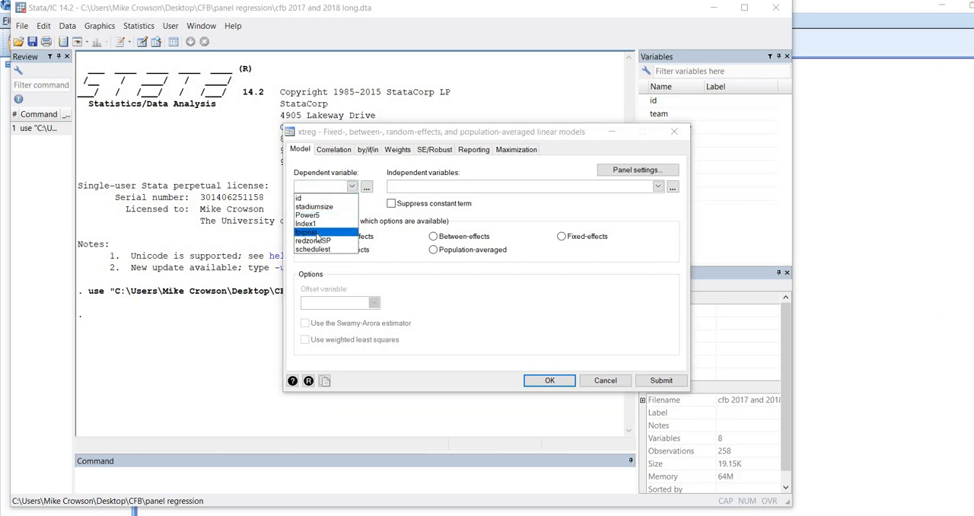
pyautogui.click(335, 235)
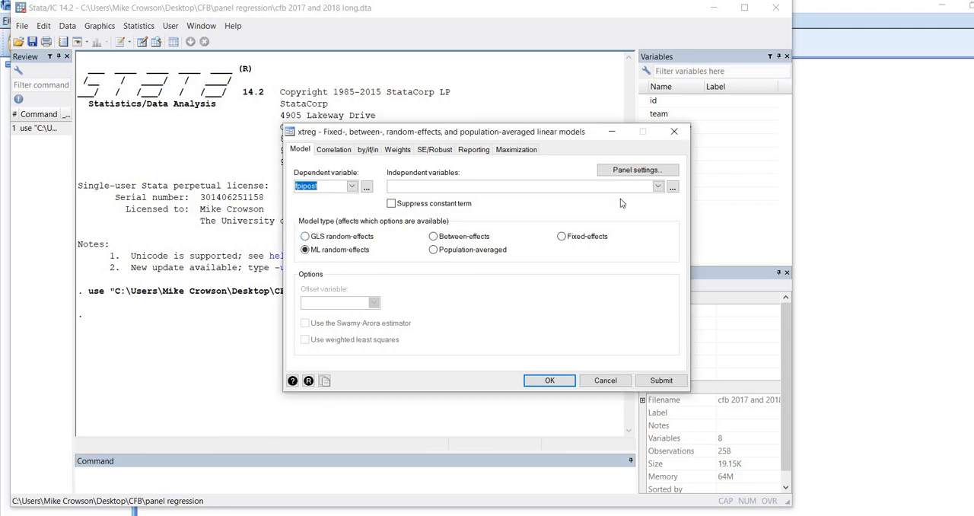
pyautogui.click(658, 187)
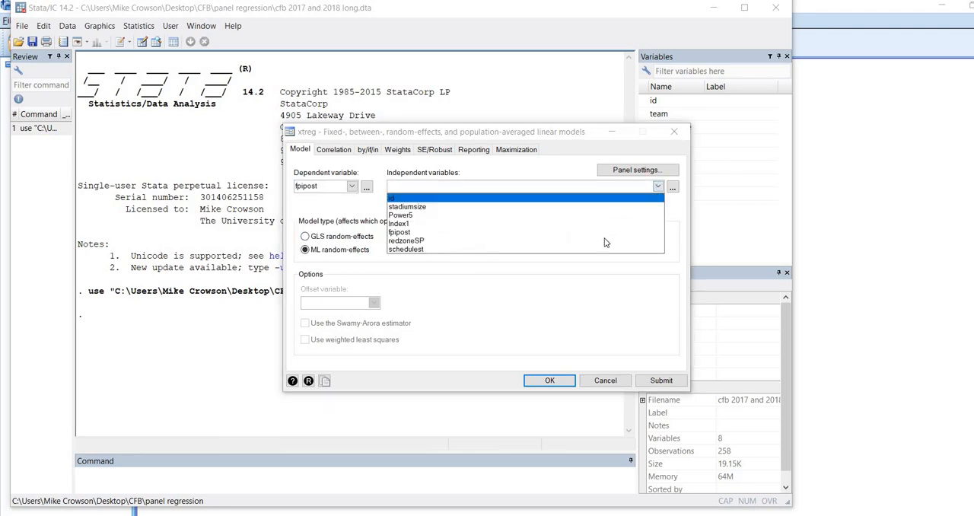
pyautogui.click(597, 242)
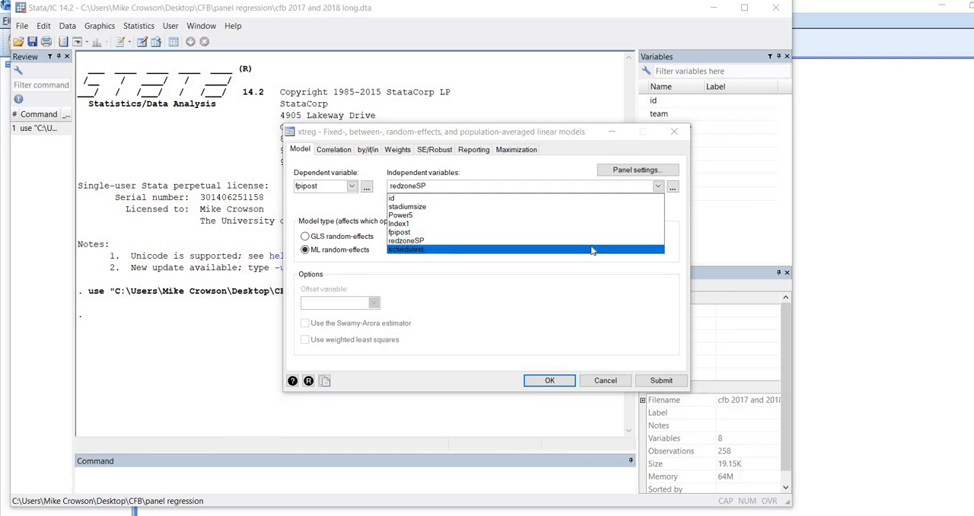
pyautogui.click(589, 249)
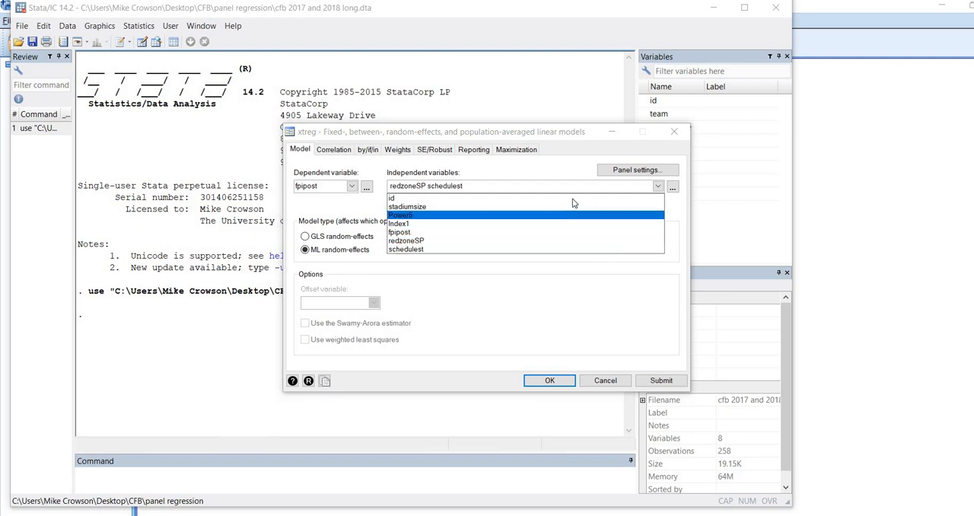
pyautogui.click(575, 213)
pyautogui.click(576, 207)
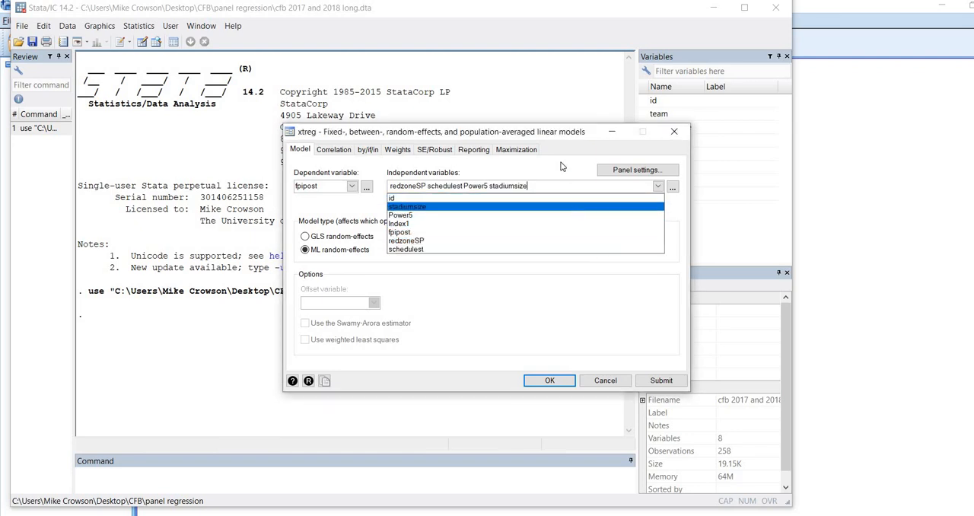
pyautogui.click(549, 186)
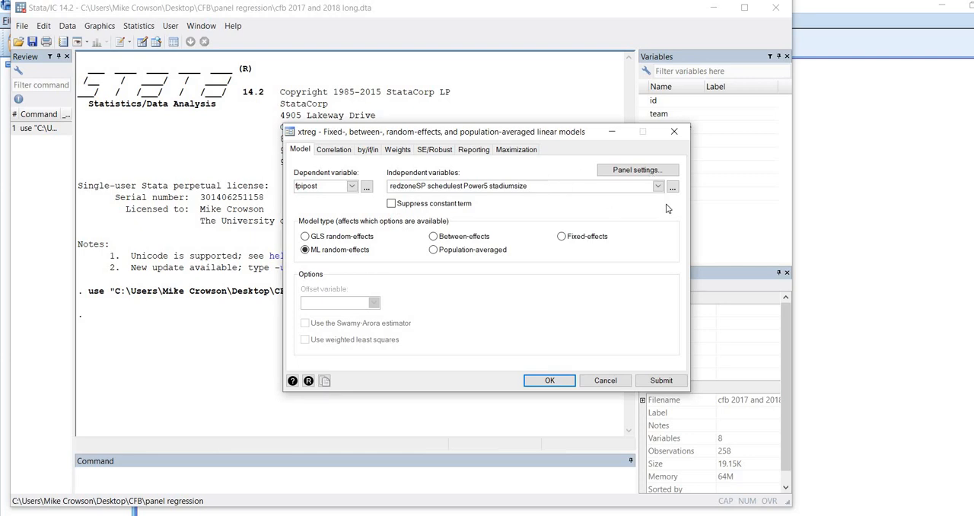
# Step: Set id as the panel ID variable and run the ML random-effects regression through to its complete output
pyautogui.click(638, 169)
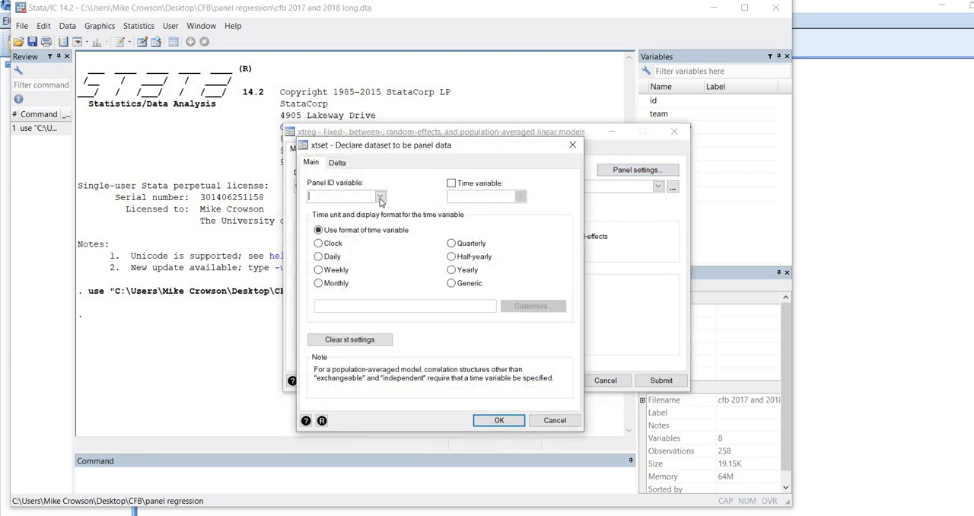
pyautogui.click(381, 197)
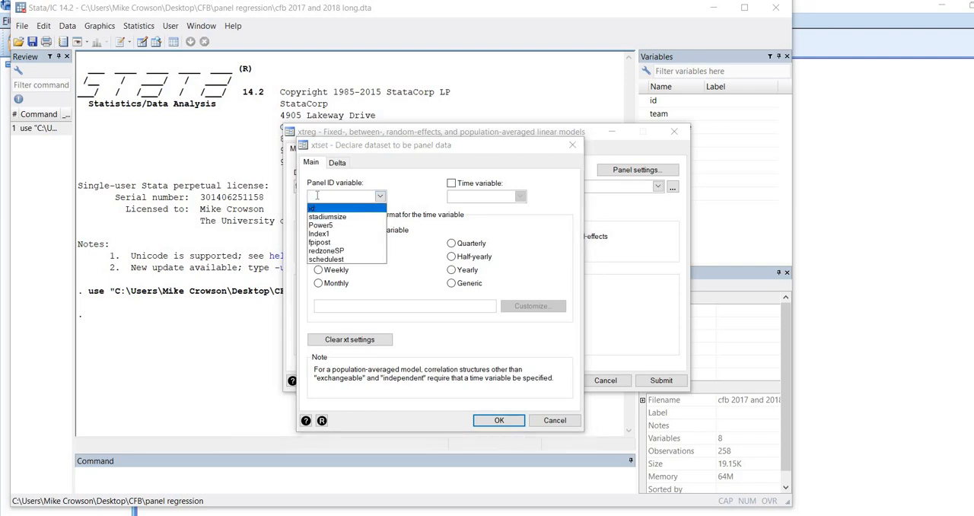
pyautogui.click(316, 208)
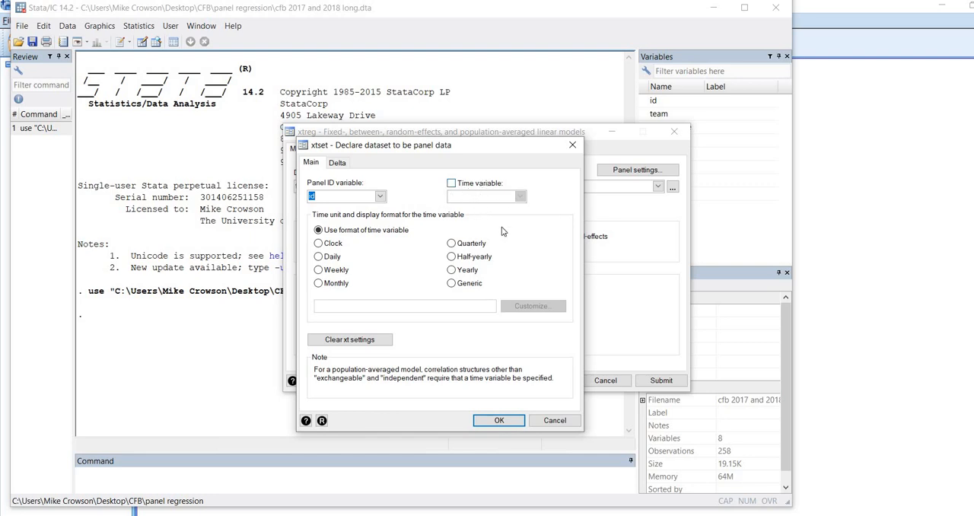
pyautogui.click(510, 420)
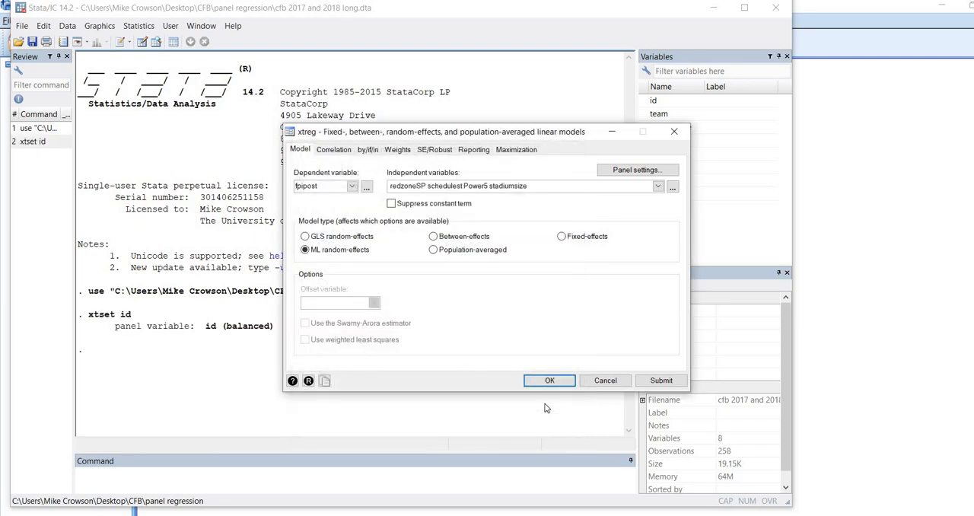
pyautogui.click(551, 381)
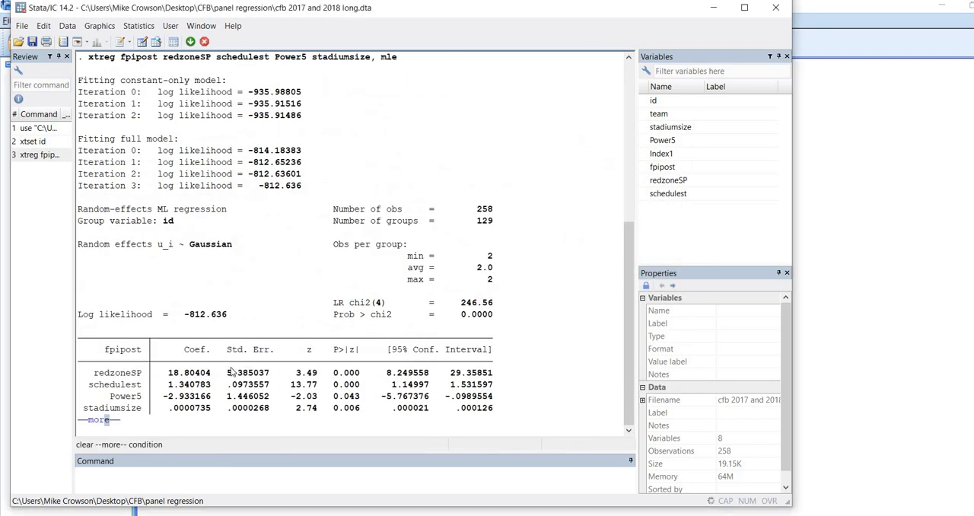
pyautogui.click(107, 420)
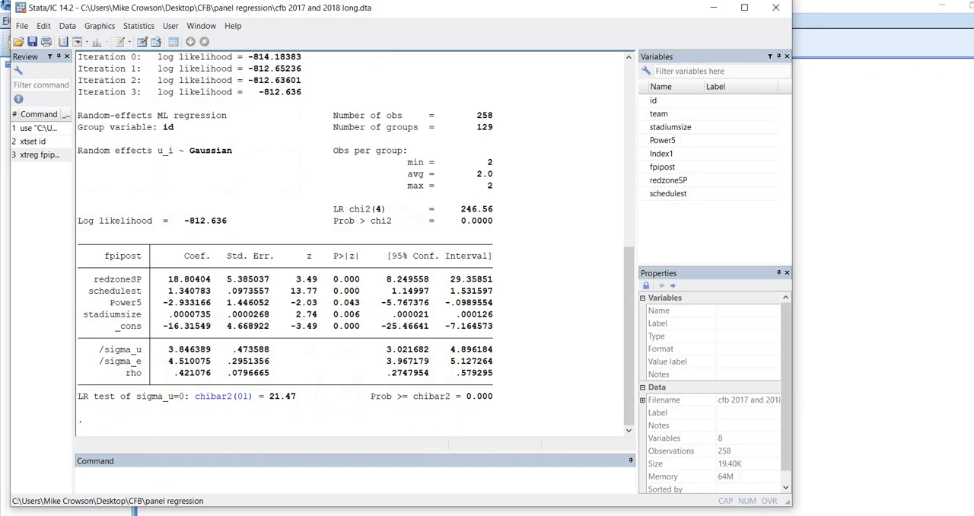
# Step: Switch to the SPSS Viewer and compare its fixed-effects estimates, standard errors and test statistics with the columns of Stata's coefficient table
pyautogui.click(80, 511)
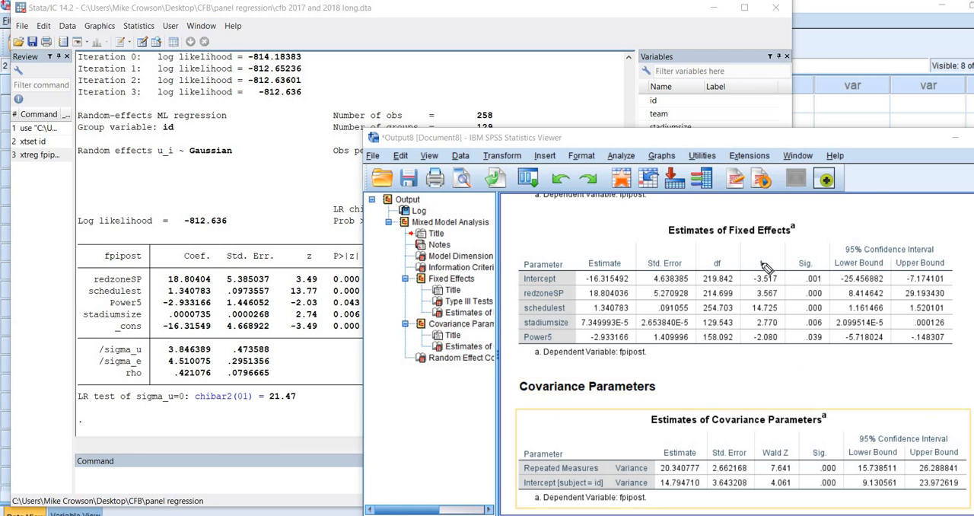
pyautogui.click(949, 319)
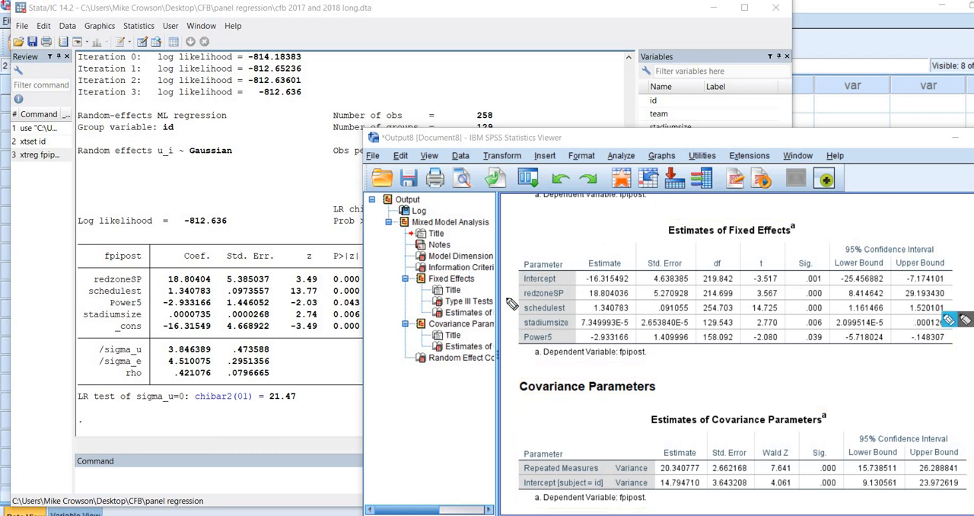
pyautogui.moveTo(580, 268); pyautogui.dragTo(583, 324)
pyautogui.moveTo(633, 294); pyautogui.dragTo(606, 260)
pyautogui.moveTo(651, 269); pyautogui.dragTo(692, 267)
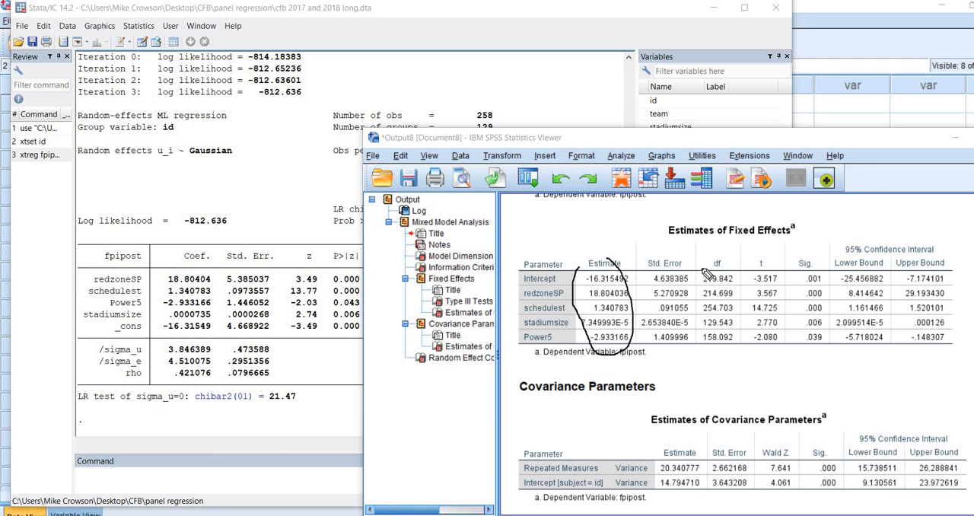
pyautogui.moveTo(183, 264); pyautogui.dragTo(213, 265)
pyautogui.moveTo(302, 266); pyautogui.dragTo(316, 267)
pyautogui.moveTo(254, 267); pyautogui.dragTo(227, 265)
pyautogui.click(973, 383)
pyautogui.moveTo(954, 322)
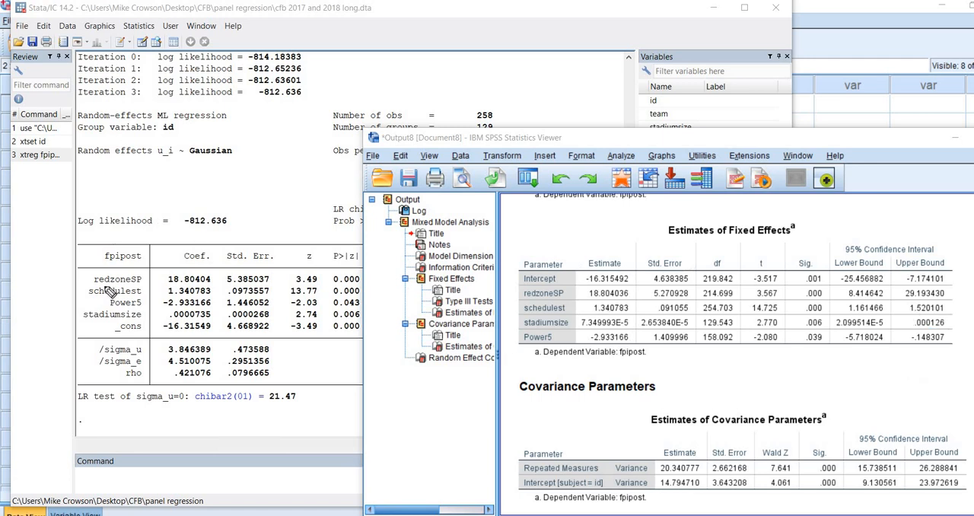
# Step: Compare the redzoneSP and schedulest rows of Stata's coefficient table with the same predictors in SPSS's Estimates of Fixed Effects
pyautogui.moveTo(102, 285); pyautogui.dragTo(212, 285)
pyautogui.moveTo(591, 297); pyautogui.dragTo(607, 297)
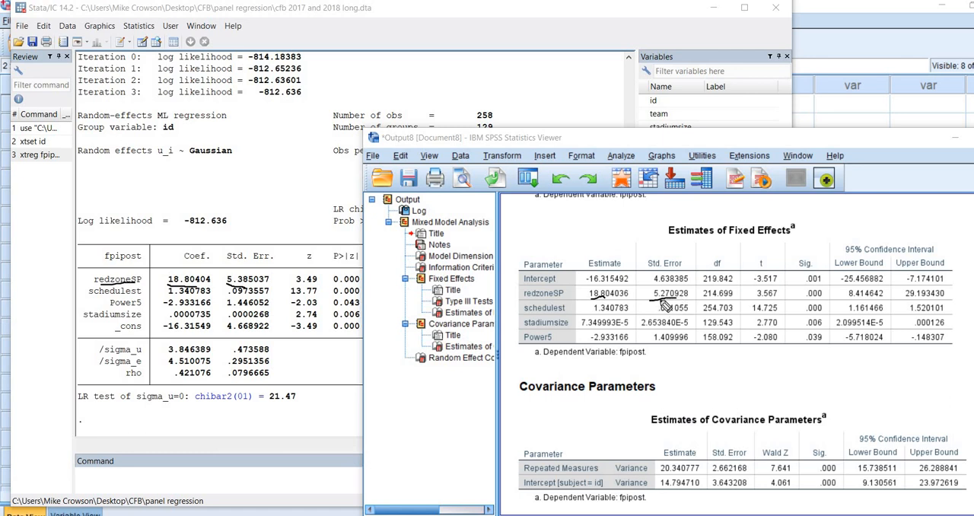
pyautogui.moveTo(650, 303); pyautogui.dragTo(669, 299)
pyautogui.moveTo(303, 266); pyautogui.dragTo(312, 268)
pyautogui.moveTo(752, 300); pyautogui.dragTo(820, 300)
pyautogui.moveTo(335, 287); pyautogui.dragTo(359, 287)
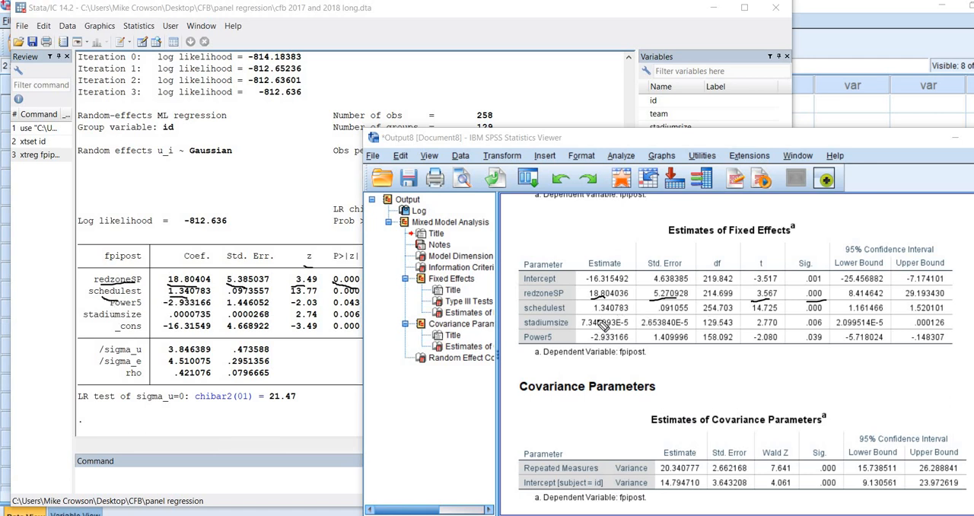
pyautogui.moveTo(594, 314); pyautogui.dragTo(686, 311)
pyautogui.moveTo(654, 247); pyautogui.dragTo(778, 246)
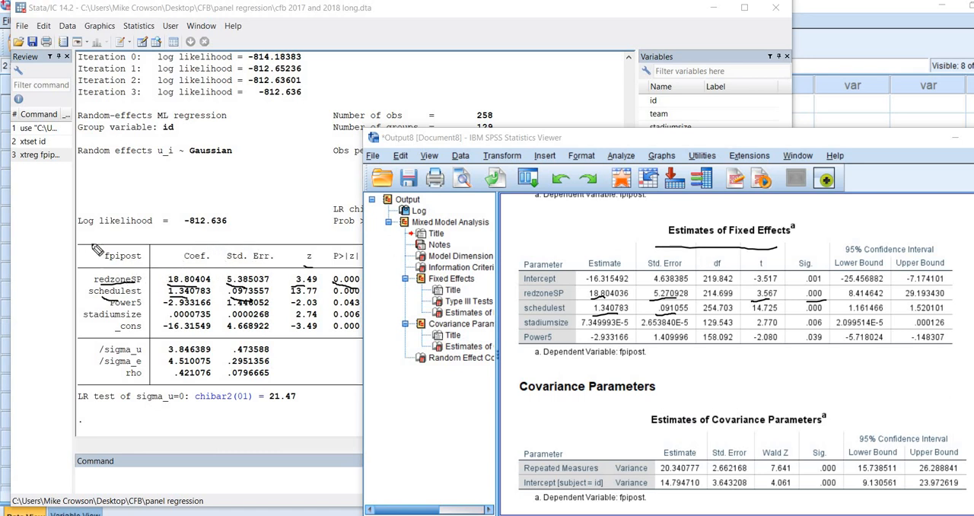
pyautogui.moveTo(90, 248)
pyautogui.mouseDown()
pyautogui.moveTo(91, 317)
pyautogui.moveTo(124, 351)
pyautogui.mouseUp()
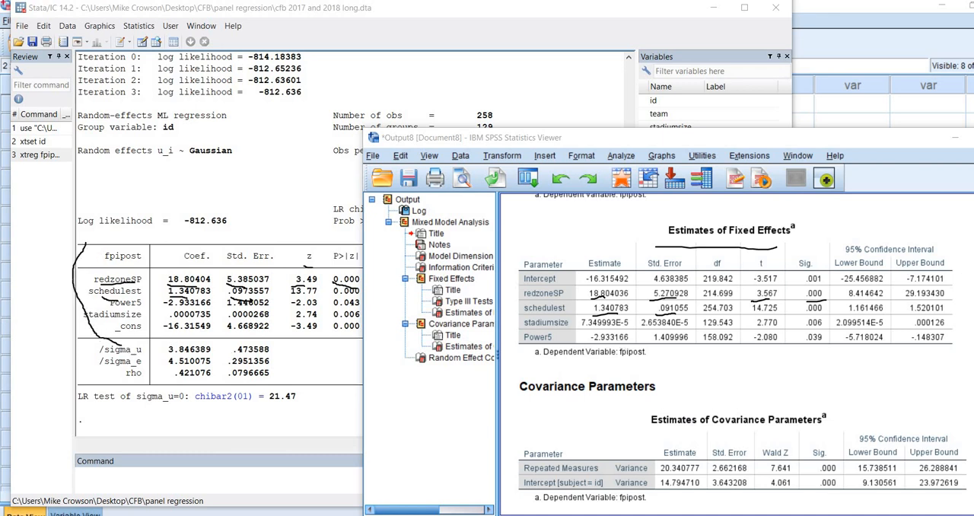
pyautogui.press('Escape')
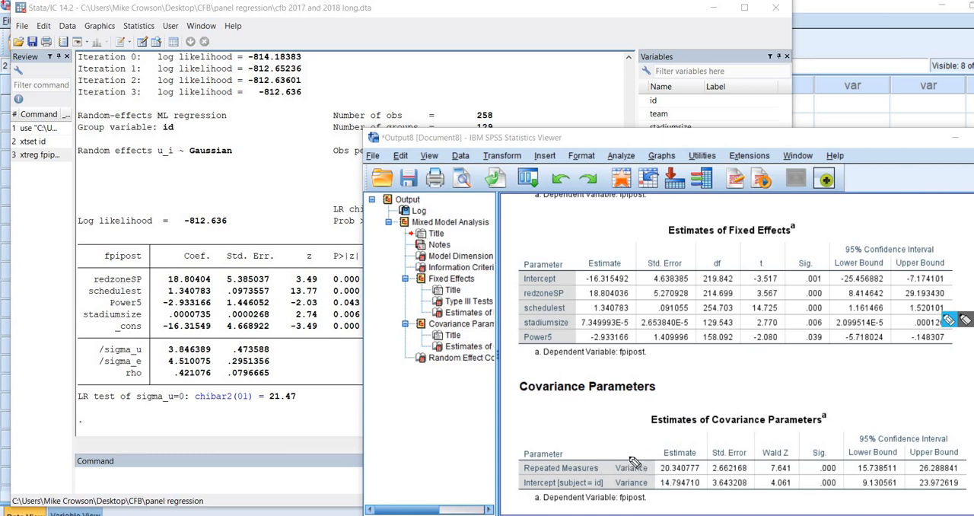
# Step: Compare the SPSS repeated-measures and random-intercept variances with Stata's sigma_e and sigma_u
pyautogui.moveTo(632, 457)
pyautogui.mouseDown()
pyautogui.moveTo(685, 474)
pyautogui.moveTo(704, 472)
pyautogui.moveTo(700, 454)
pyautogui.moveTo(672, 476)
pyautogui.mouseUp()
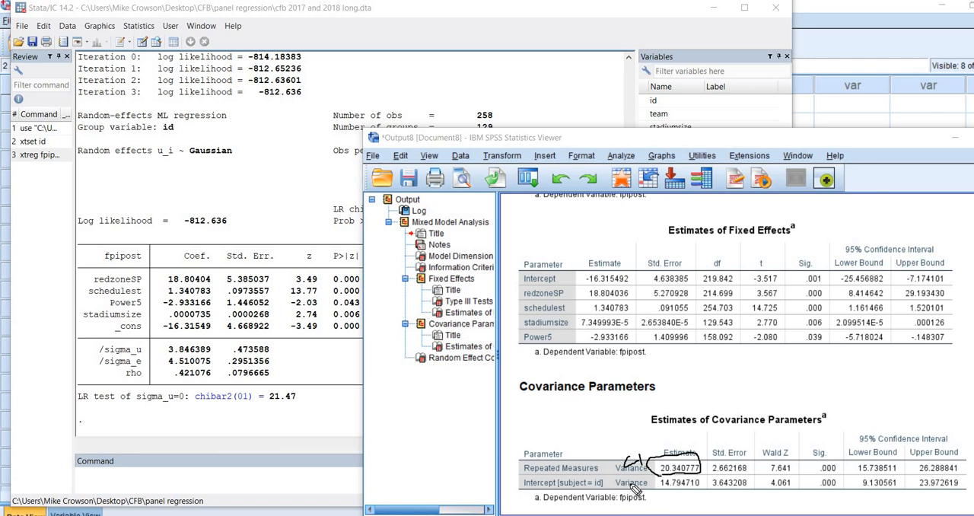
pyautogui.moveTo(643, 489); pyautogui.dragTo(645, 496)
pyautogui.moveTo(706, 475)
pyautogui.mouseDown()
pyautogui.moveTo(688, 470)
pyautogui.moveTo(661, 487)
pyautogui.moveTo(684, 491)
pyautogui.mouseUp()
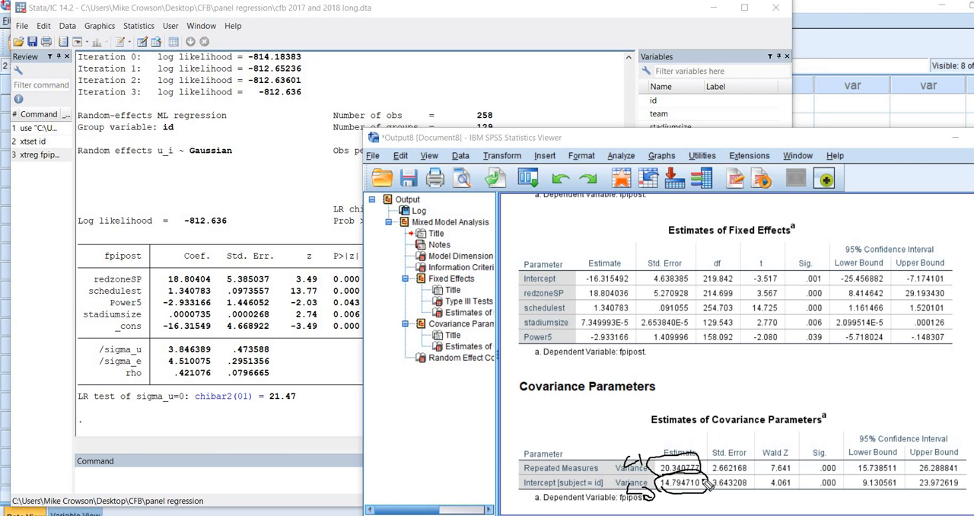
pyautogui.moveTo(690, 442); pyautogui.dragTo(698, 433)
pyautogui.moveTo(172, 366); pyautogui.dragTo(187, 366)
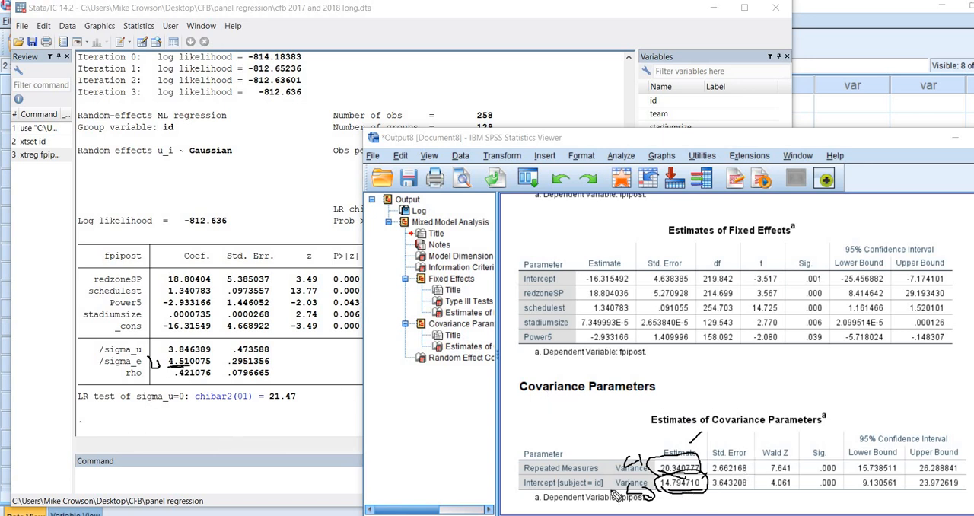
pyautogui.moveTo(168, 355)
pyautogui.mouseDown()
pyautogui.moveTo(191, 354)
pyautogui.moveTo(159, 347)
pyautogui.moveTo(169, 345)
pyautogui.mouseUp()
pyautogui.press('Escape')
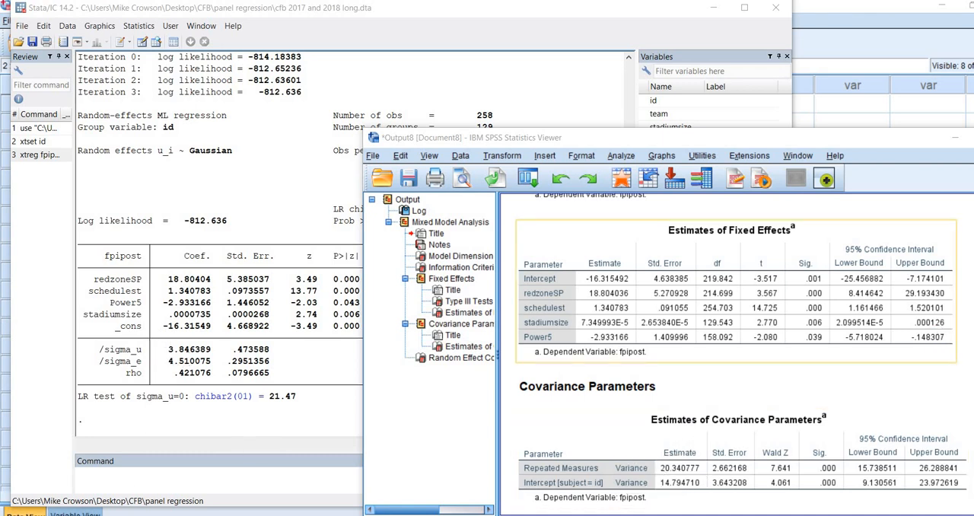
# Step: Examine Stata's rho against the random-intercept share of the total variance in SPSS's Estimates of Covariance Parameters table
pyautogui.click(949, 320)
pyautogui.moveTo(122, 383); pyautogui.dragTo(194, 375)
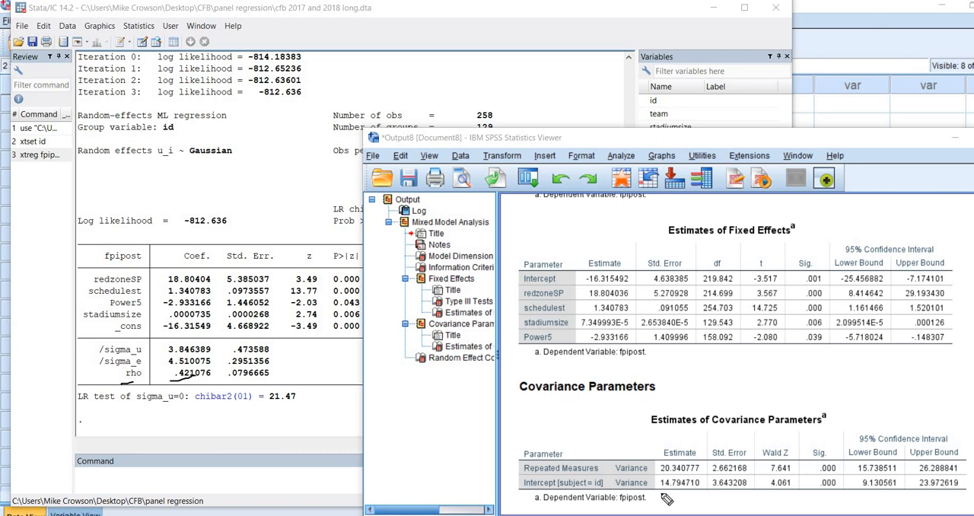
pyautogui.moveTo(662, 496)
pyautogui.mouseDown()
pyautogui.moveTo(700, 492)
pyautogui.moveTo(699, 483)
pyautogui.moveTo(647, 487)
pyautogui.mouseUp()
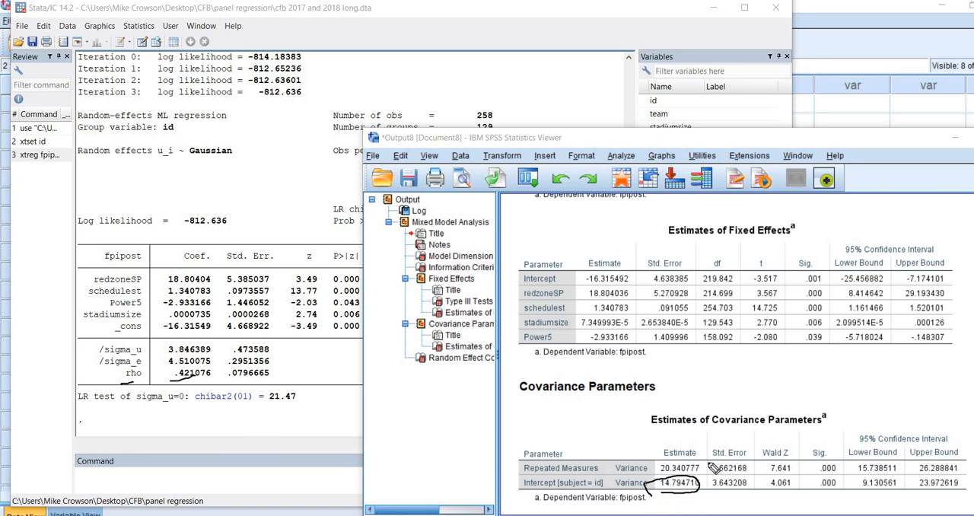
pyautogui.moveTo(706, 465)
pyautogui.mouseDown()
pyautogui.moveTo(670, 463)
pyautogui.moveTo(656, 488)
pyautogui.moveTo(696, 500)
pyautogui.moveTo(706, 465)
pyautogui.moveTo(668, 496)
pyautogui.moveTo(705, 487)
pyautogui.mouseUp()
pyautogui.moveTo(162, 390); pyautogui.dragTo(203, 381)
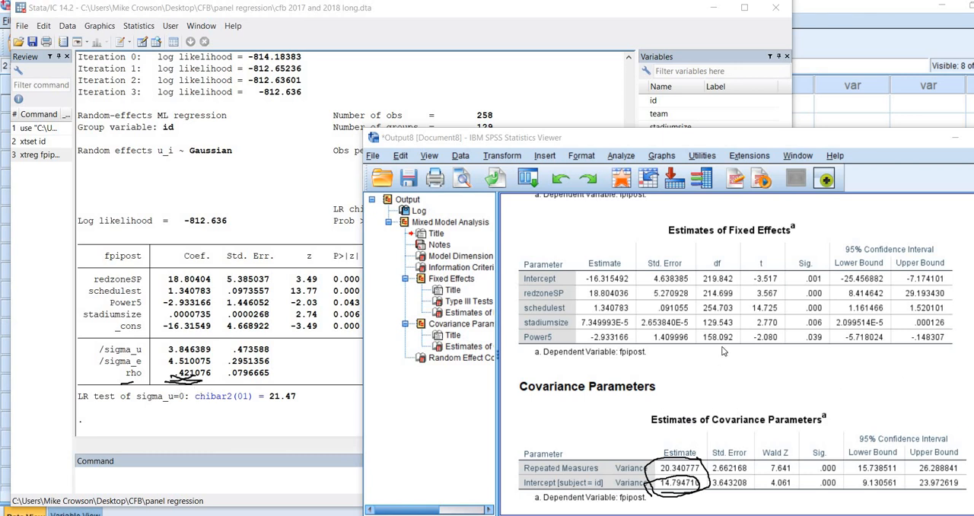
pyautogui.press('Escape')
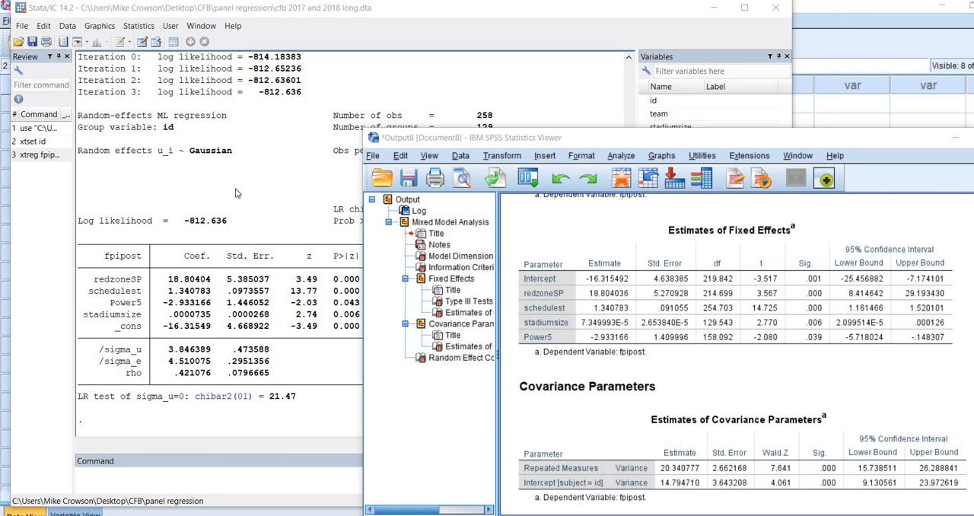
# Step: Review the full Stata regression output, and reposition the SPSS Viewer window so its fixed-effects and covariance tables are fully visible
pyautogui.click(256, 163)
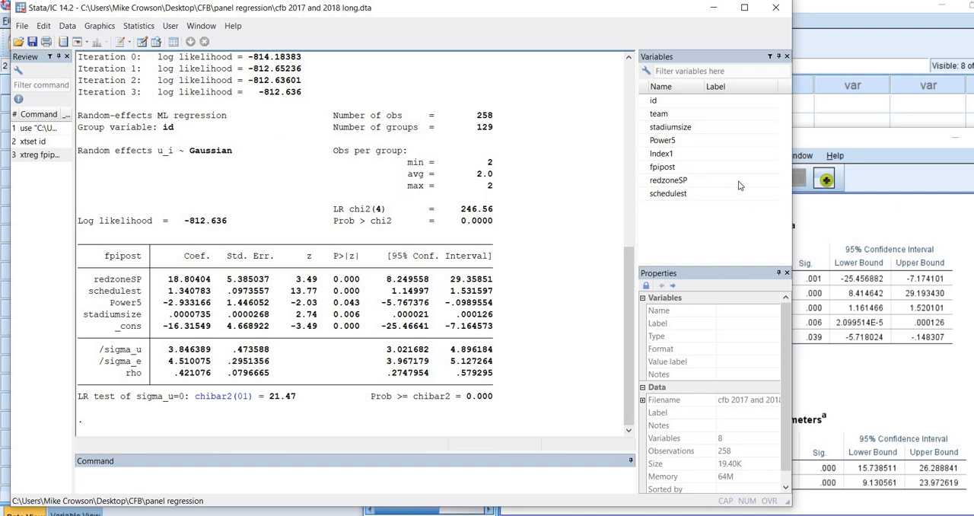
pyautogui.click(812, 377)
pyautogui.moveTo(742, 137); pyautogui.dragTo(636, 76)
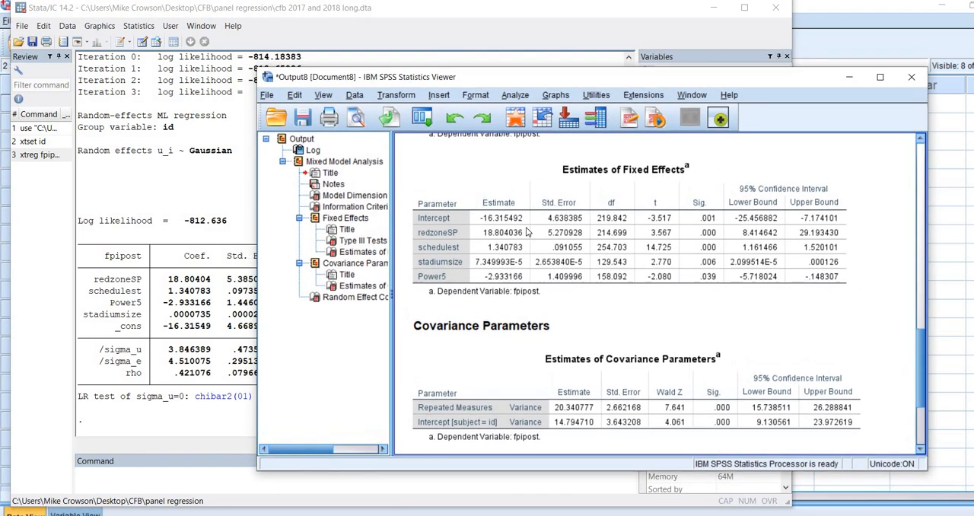
pyautogui.click(528, 231)
pyautogui.click(871, 271)
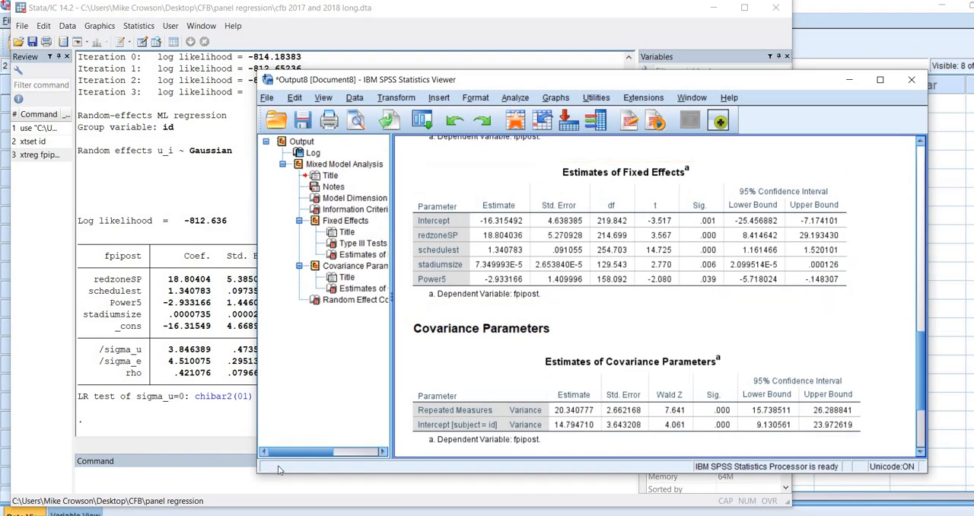